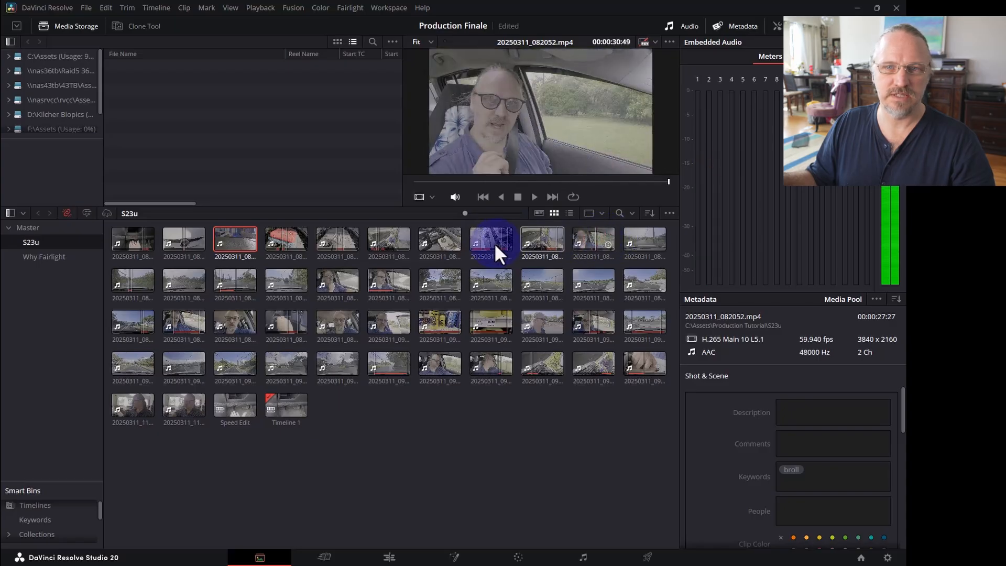
- Select clip 20250311_083624.mp4, give its metadata area more height and display the Shot & Scene metadata group
click(542, 240)
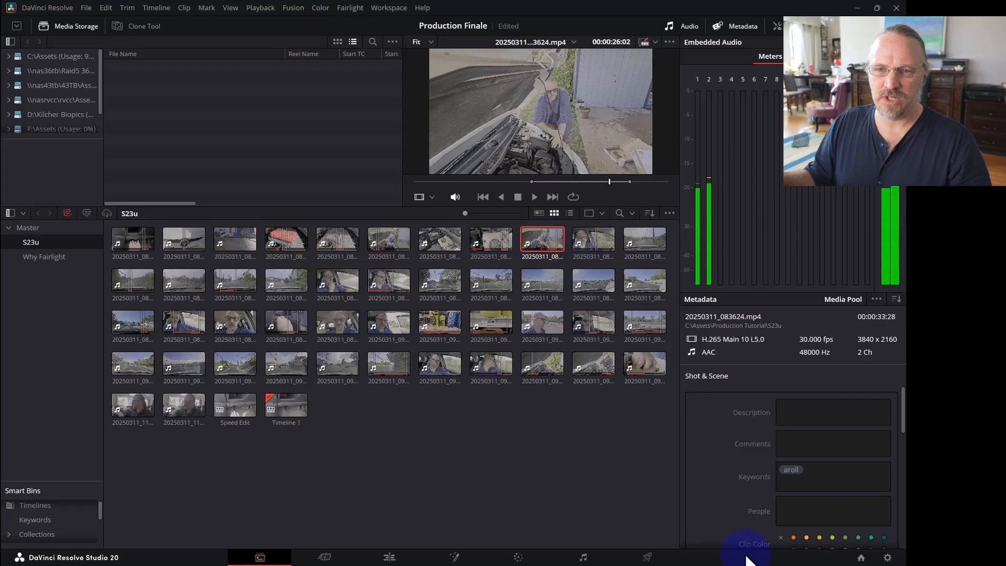
click(698, 436)
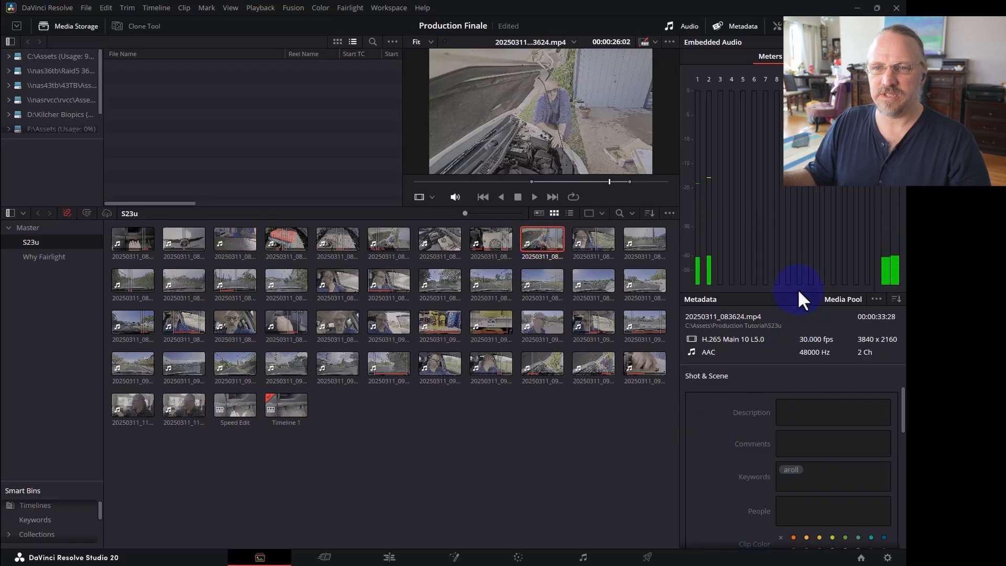
drag(799, 291, 803, 200)
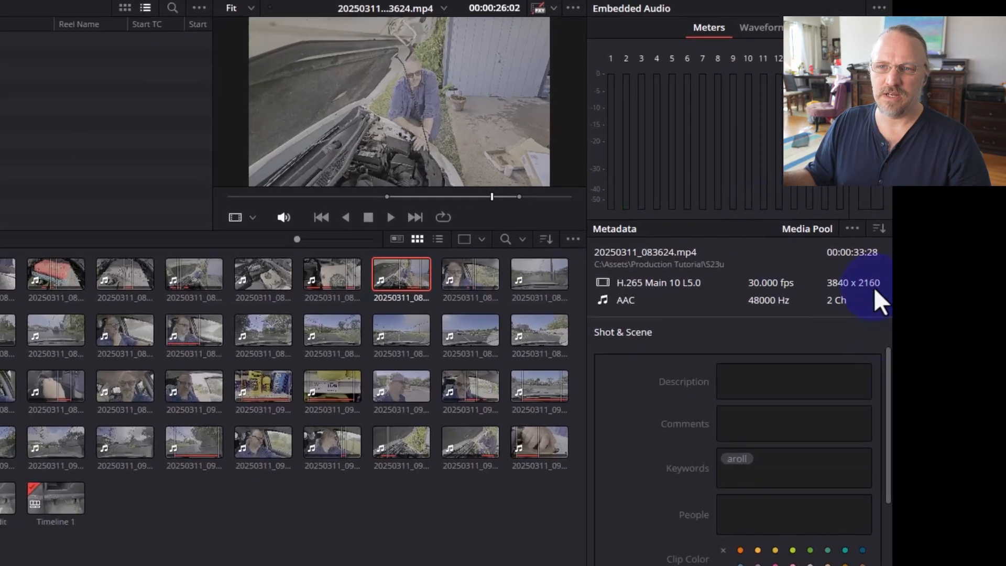
click(897, 202)
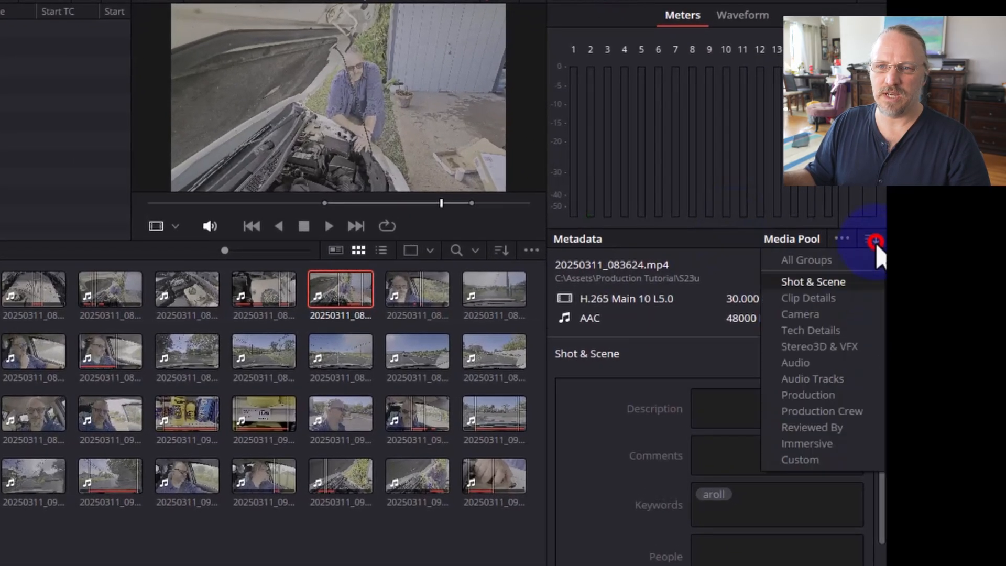
click(855, 283)
- Check the keywords assigned to clips 20250311_081859.mp4 and 20250311_085903.mp4
click(752, 498)
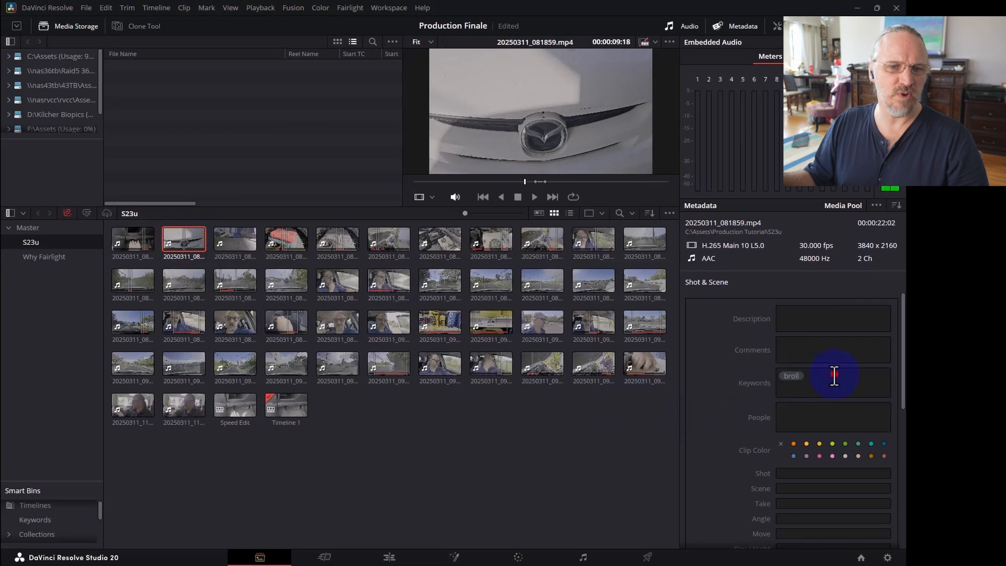
click(728, 498)
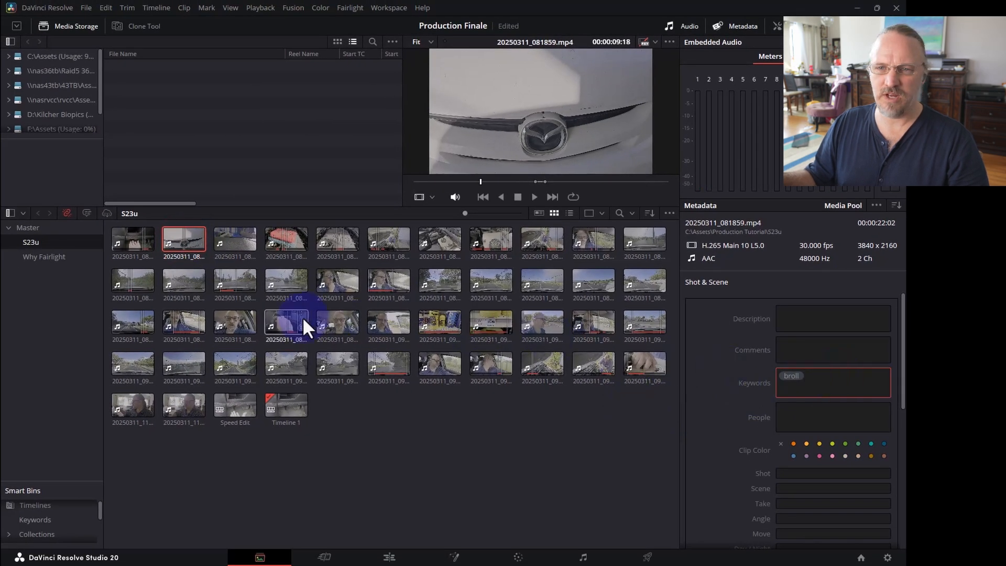
click(236, 319)
click(792, 370)
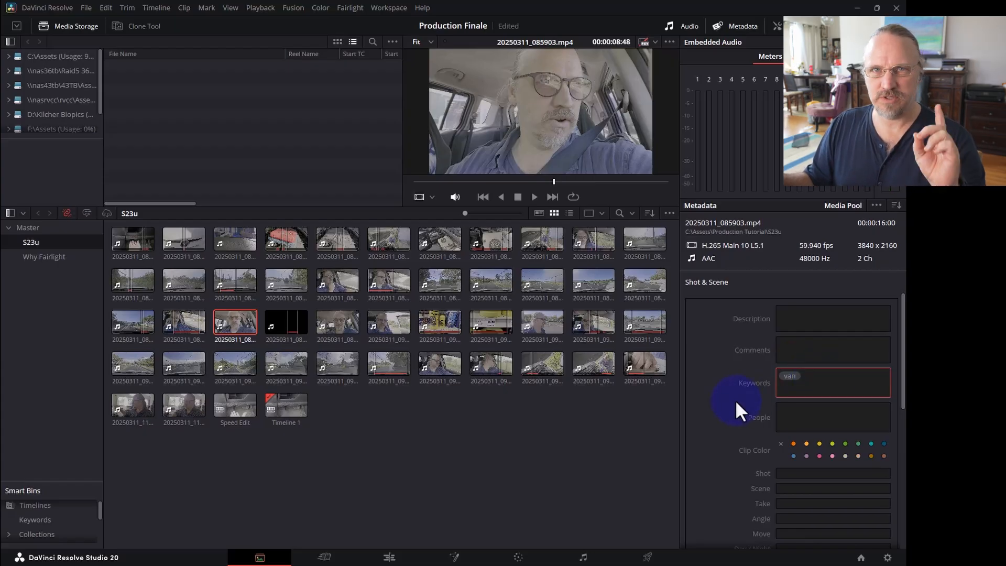
- Switch to the Edit page and examine the clip layout of Timeline 1, including the overlay clips on Video 2
click(389, 557)
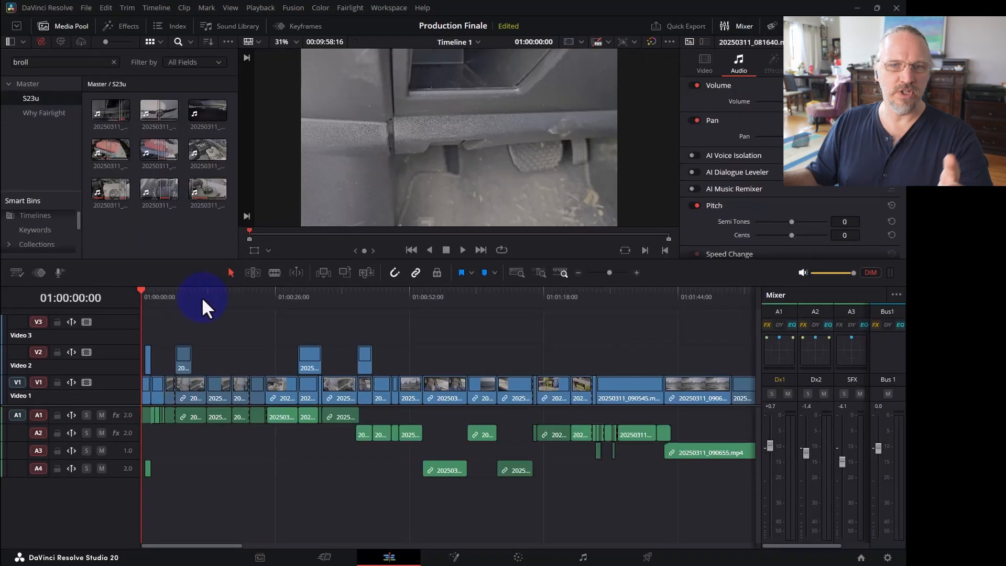
drag(192, 296, 39, 300)
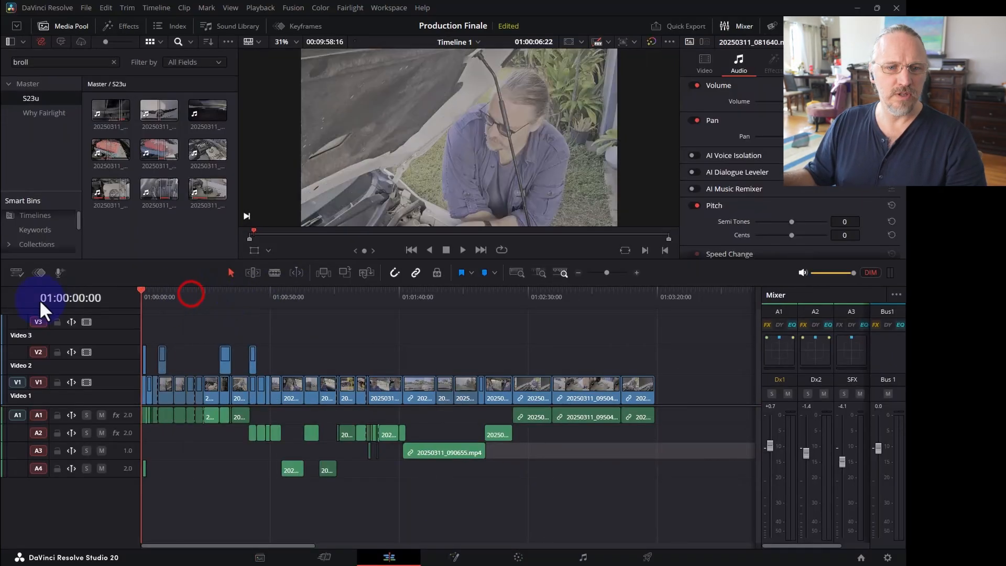
click(329, 394)
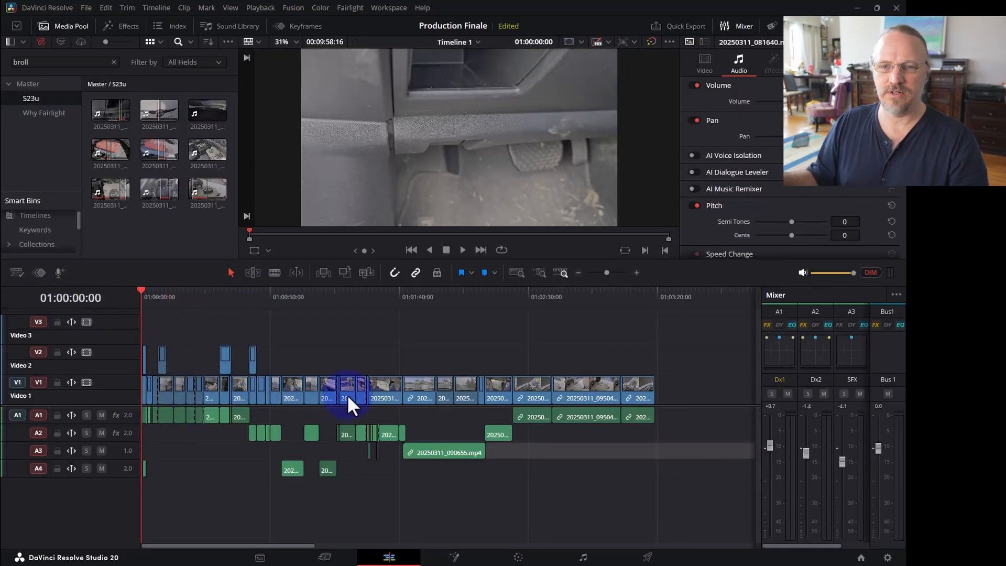
drag(311, 363, 124, 363)
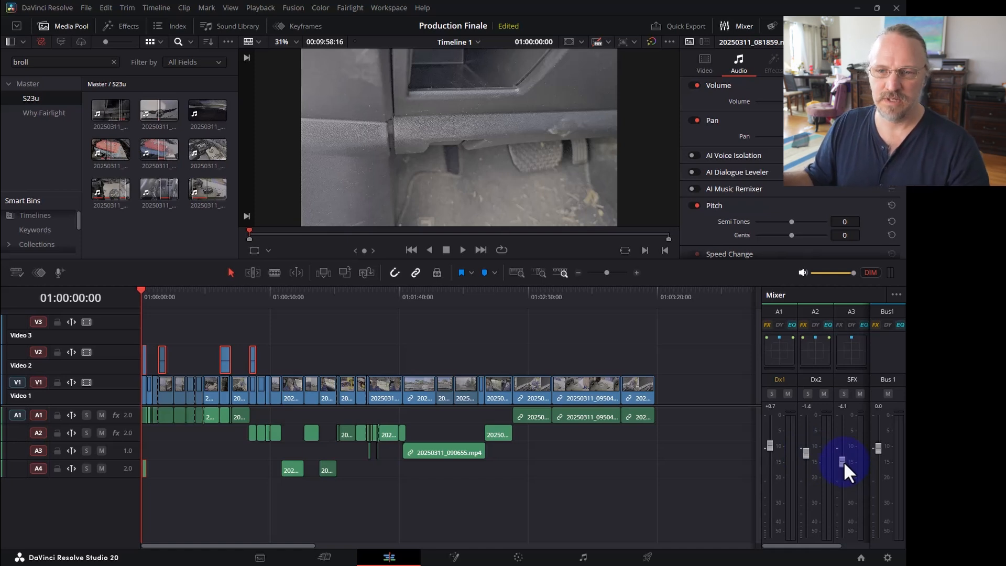
drag(765, 388, 655, 379)
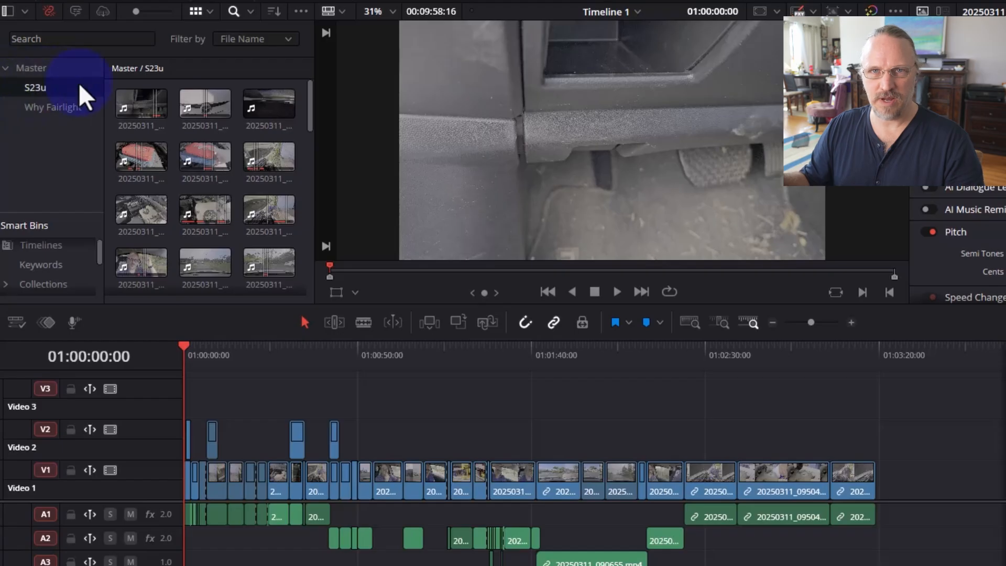
- Search the S23u bin for "broll" across All Fields
click(94, 40)
text(broll)
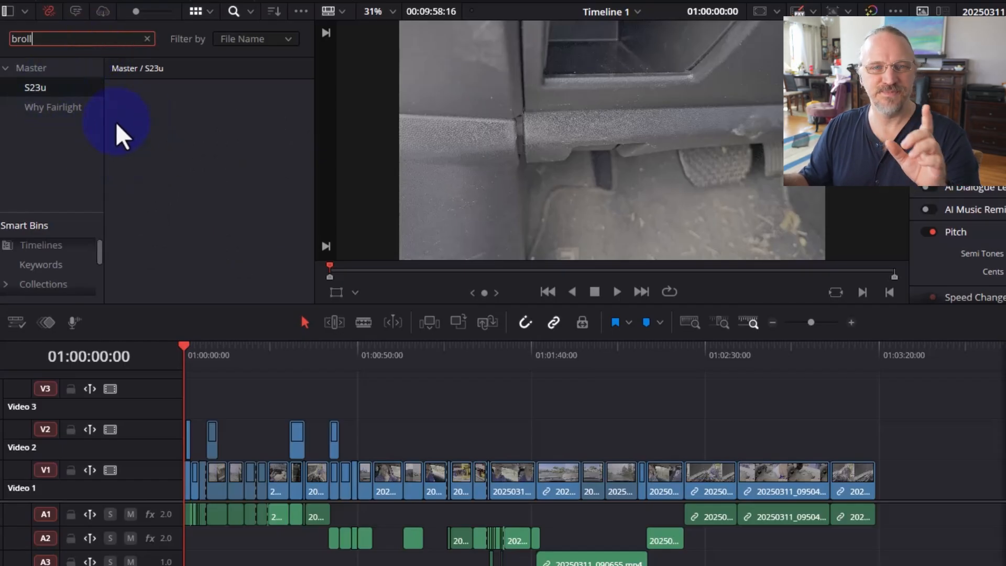
click(273, 42)
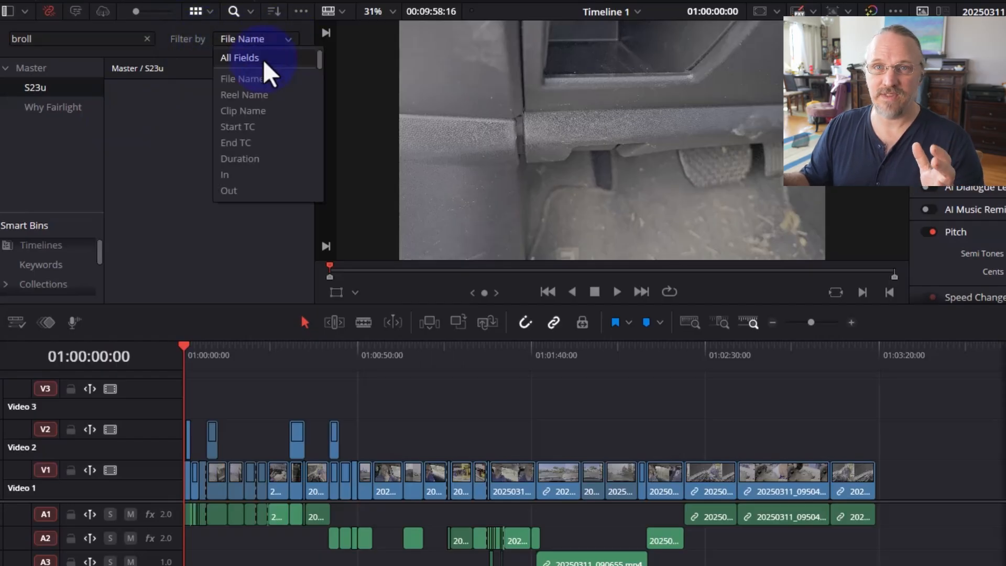
click(263, 59)
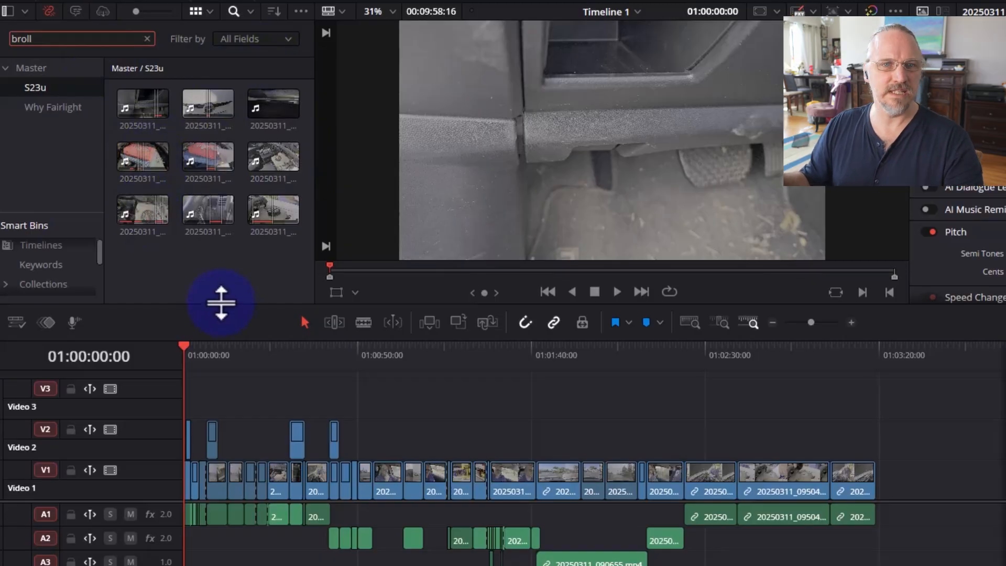
- Examine the filtered broll clips at a larger thumbnail size and return the thumbnails to a small size
drag(134, 11, 165, 10)
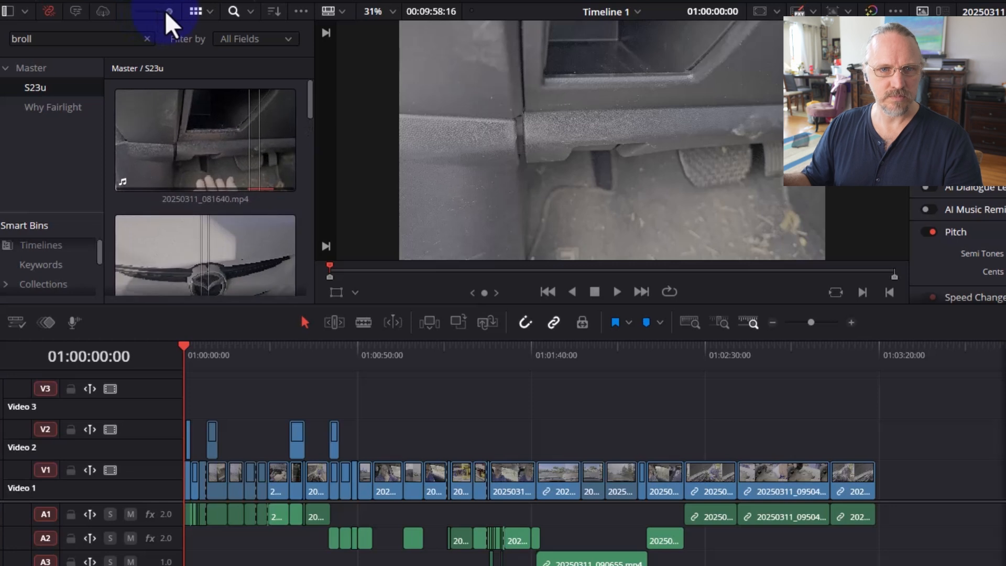
scroll(212, 191, down, 5)
scroll(209, 196, down, 2)
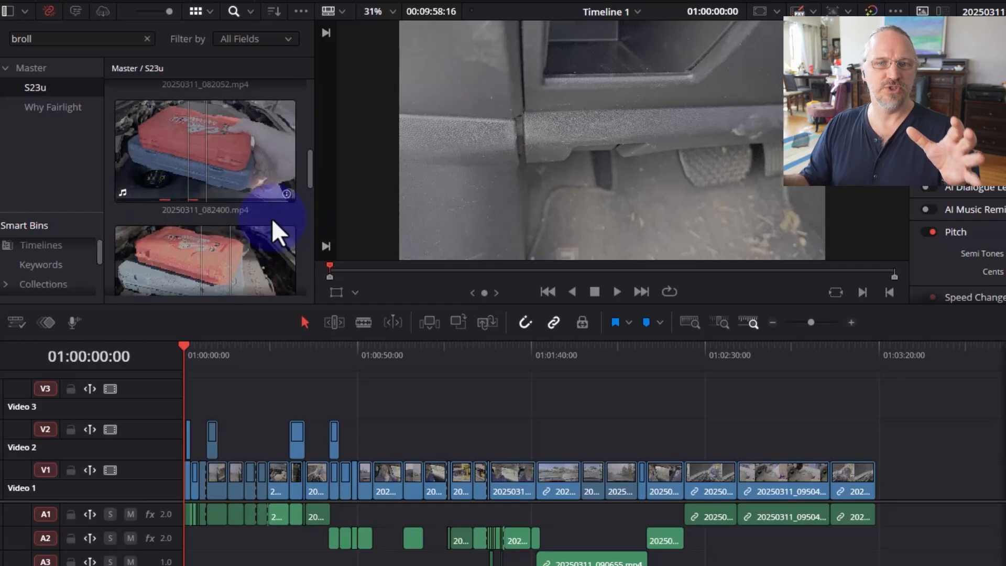
scroll(275, 219, down, 1)
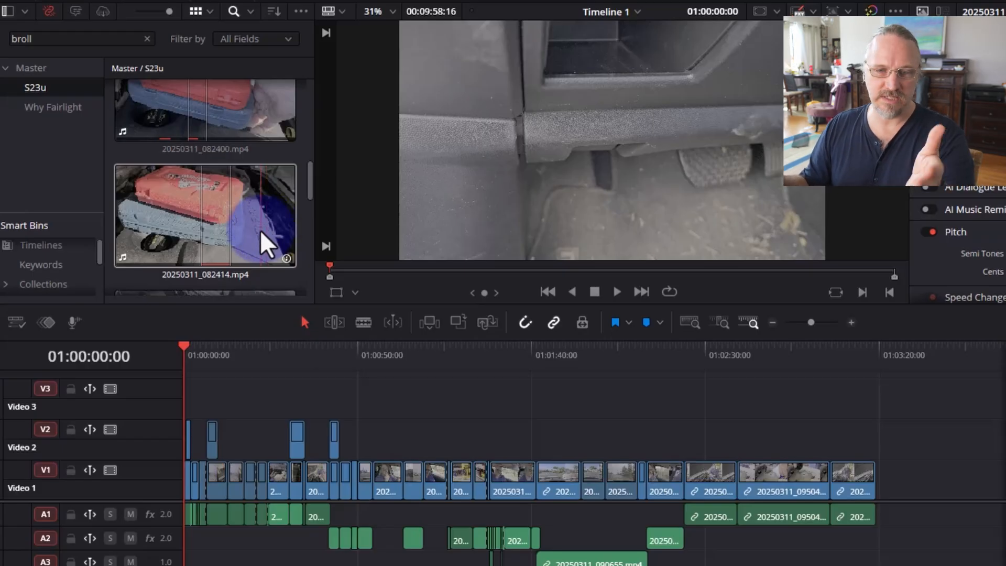
scroll(258, 230, down, 1)
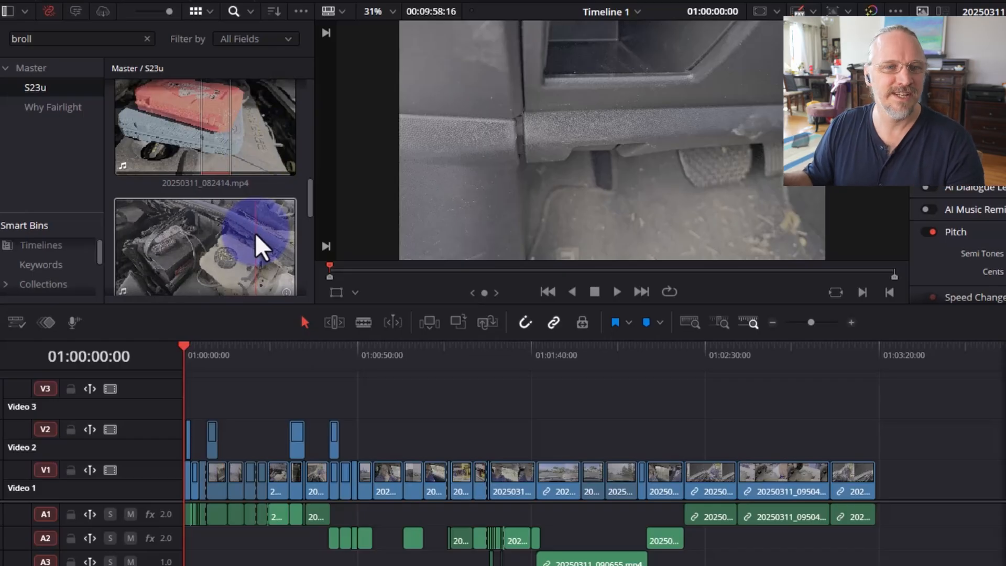
scroll(253, 233, down, 2)
scroll(256, 220, up, 4)
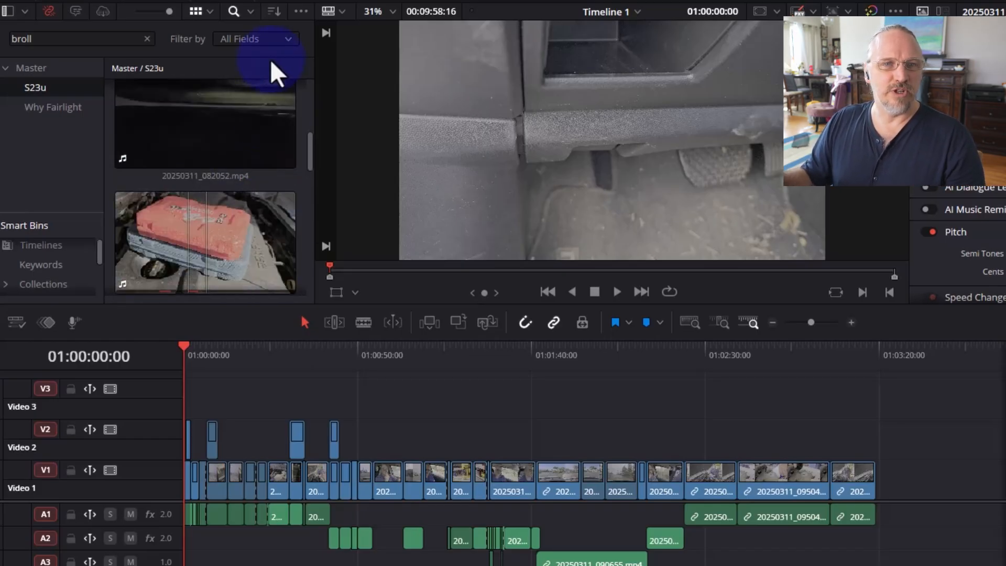
mouse_move(137, 14)
mouse_down()
mouse_move(162, 14)
mouse_move(139, 5)
mouse_move(143, 20)
mouse_up()
- Select all the filtered broll clips and set their clip color to Apricot
drag(275, 268, 131, 110)
right_click(131, 110)
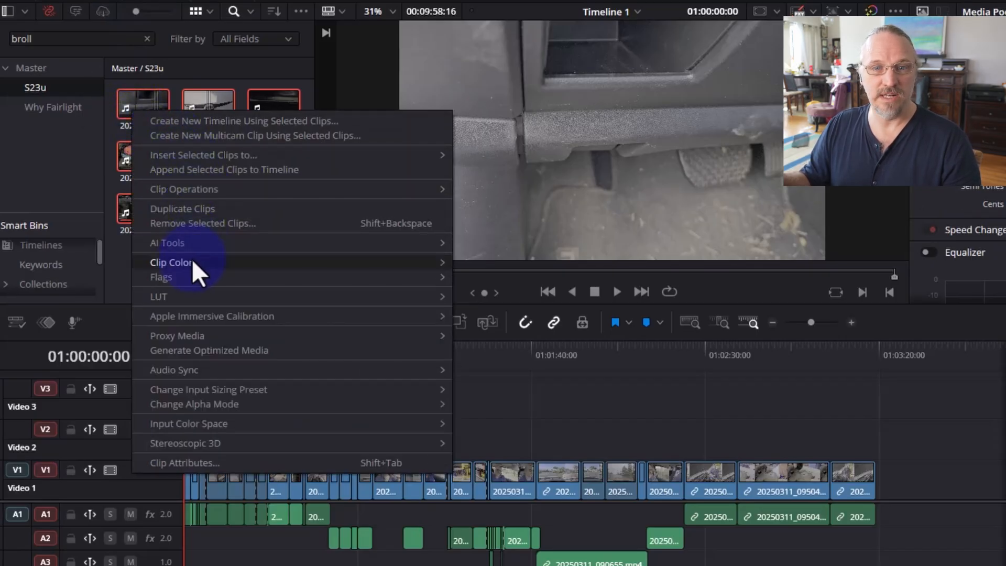
mouse_move(192, 262)
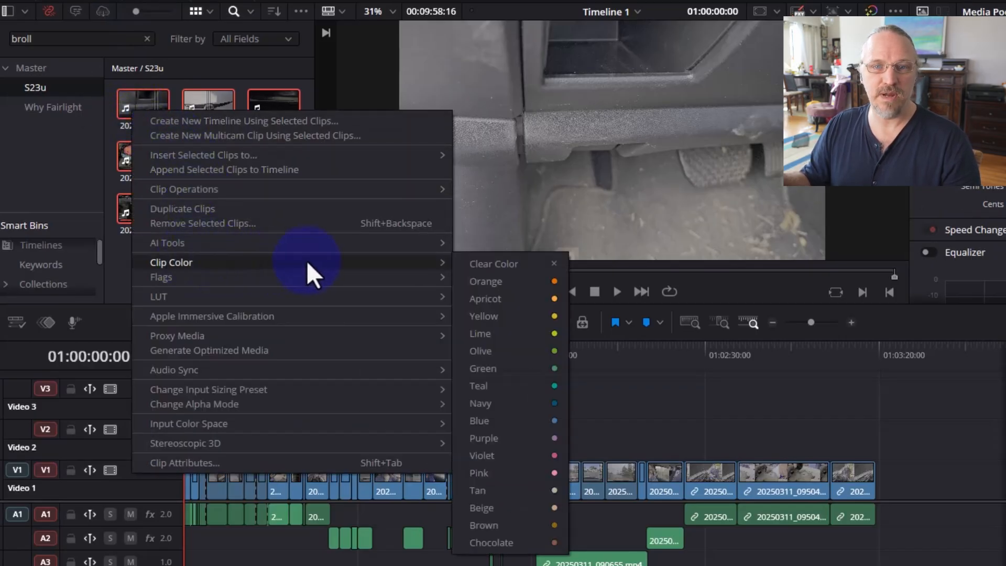
click(520, 298)
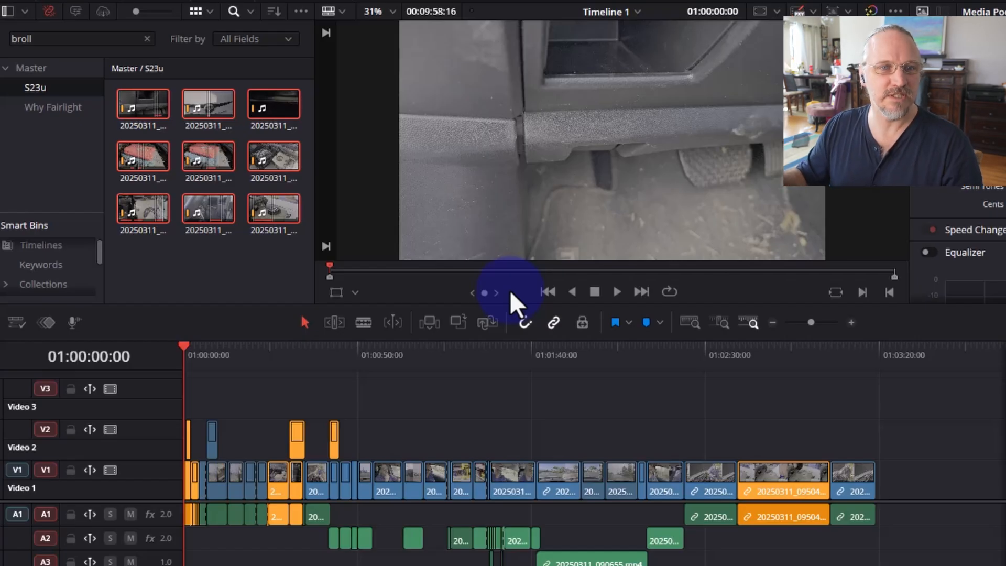
- Filter the S23u bin by "aroll" and set the clip color of all matching clips to Violet
double_click(59, 42)
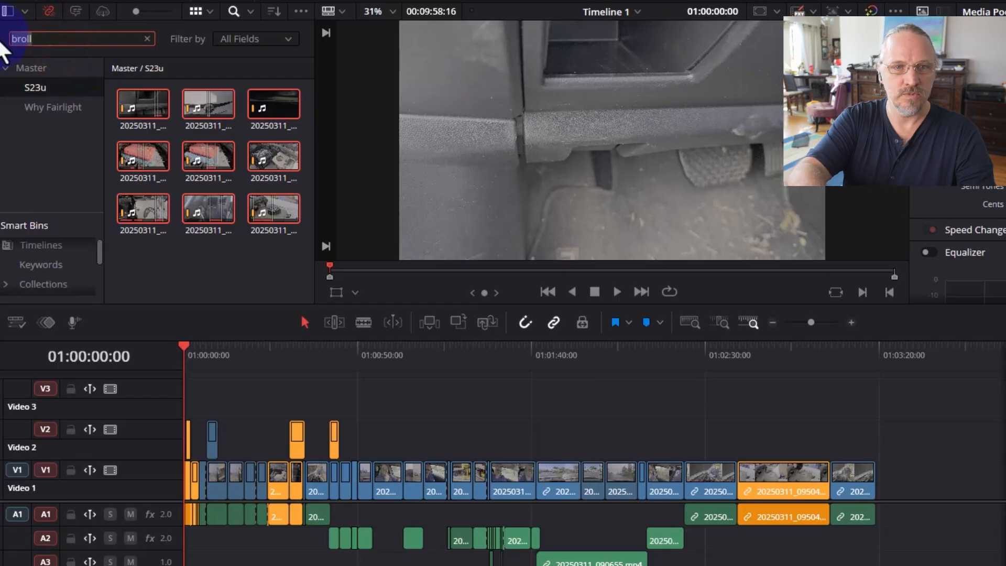
text(aroo)
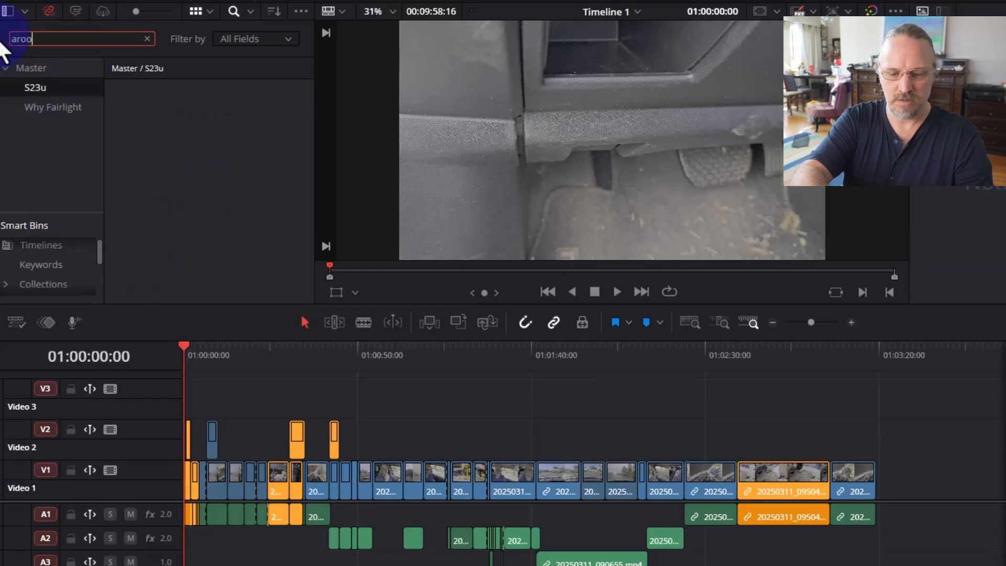
key(BackSpace)
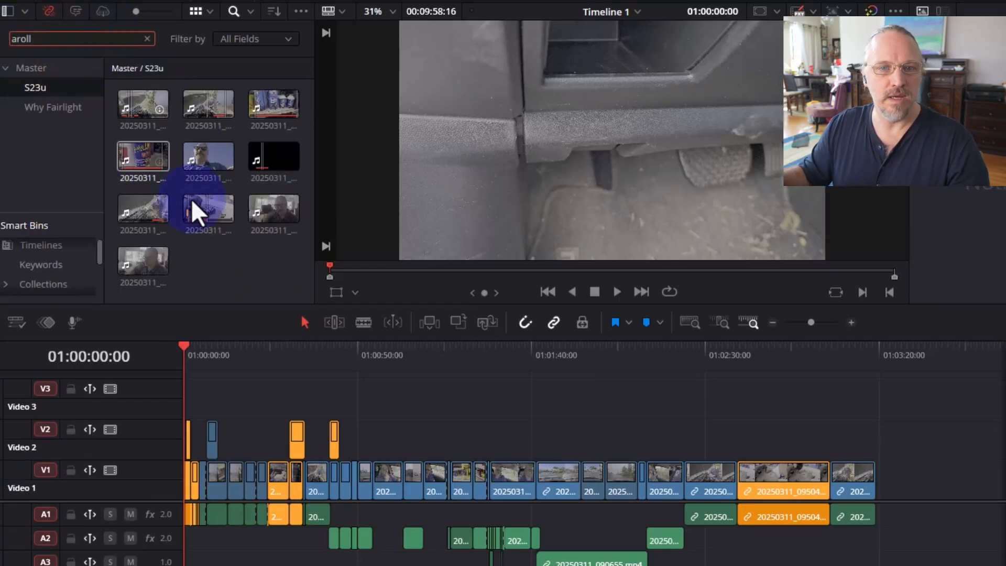
drag(285, 283, 69, 60)
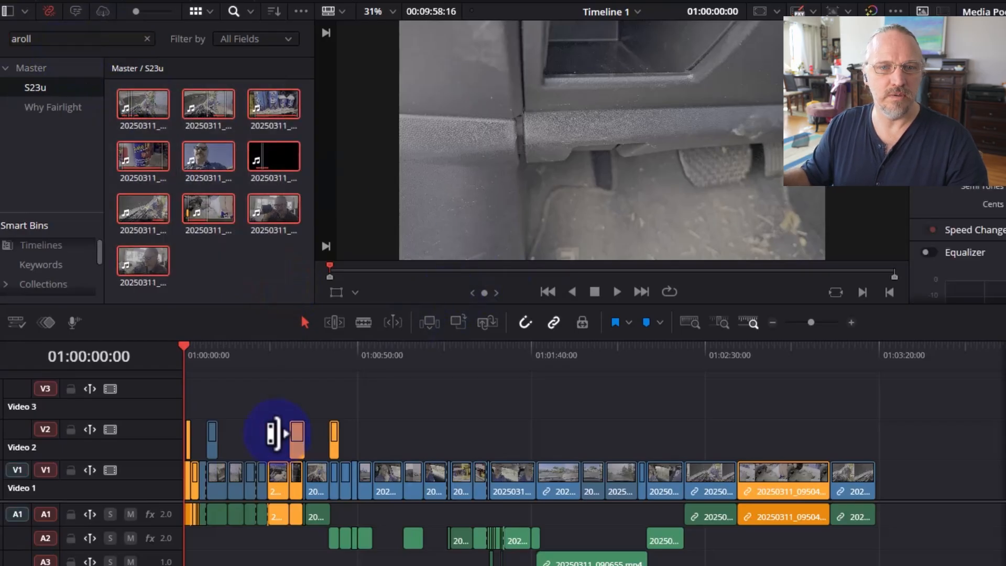
right_click(215, 209)
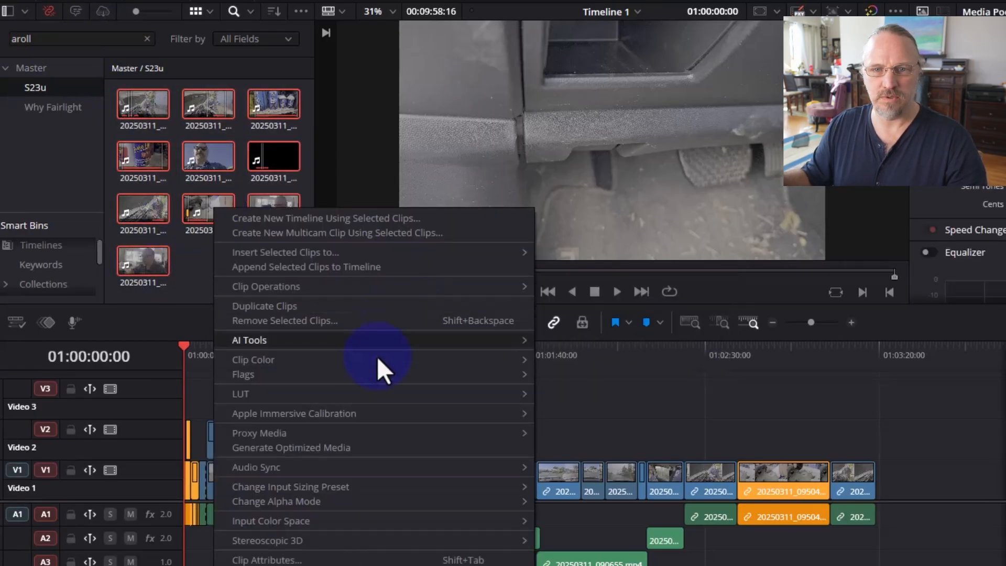
mouse_move(374, 360)
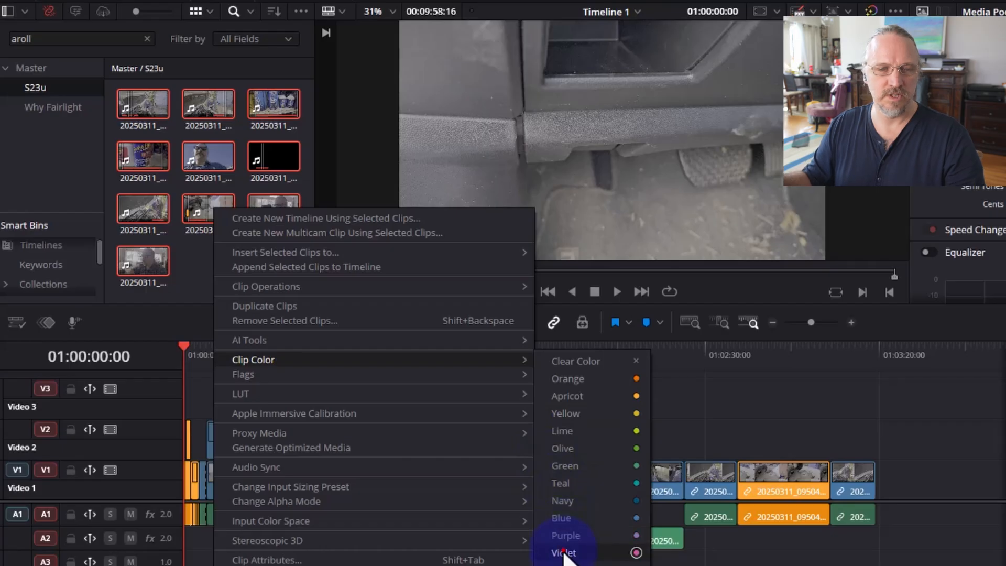
click(564, 553)
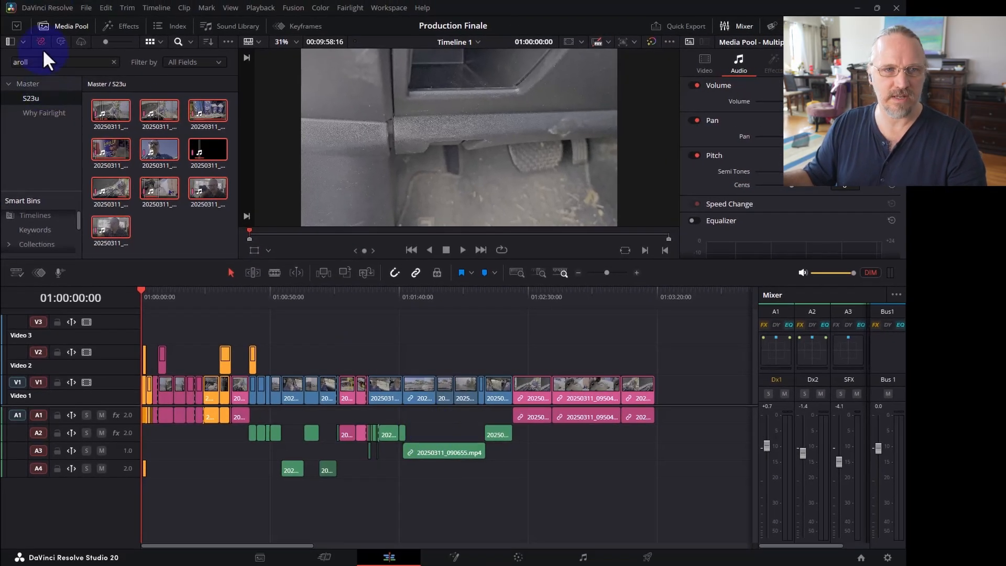
- Filter the S23u bin by "van" and set the clip color of all matching clips to Orange
double_click(39, 62)
text(van)
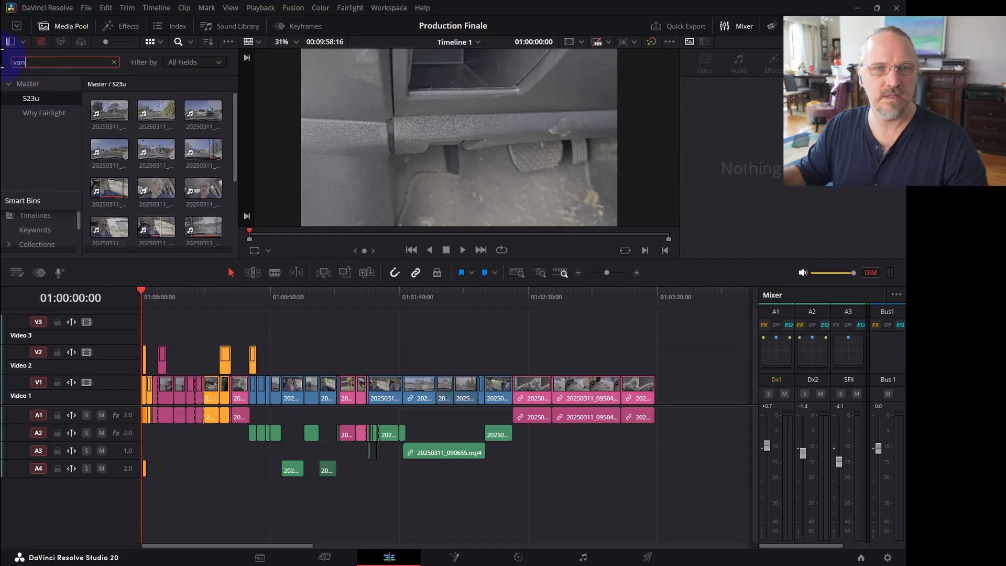
click(99, 109)
scroll(139, 156, down, 4)
shift+click(169, 221)
right_click(169, 221)
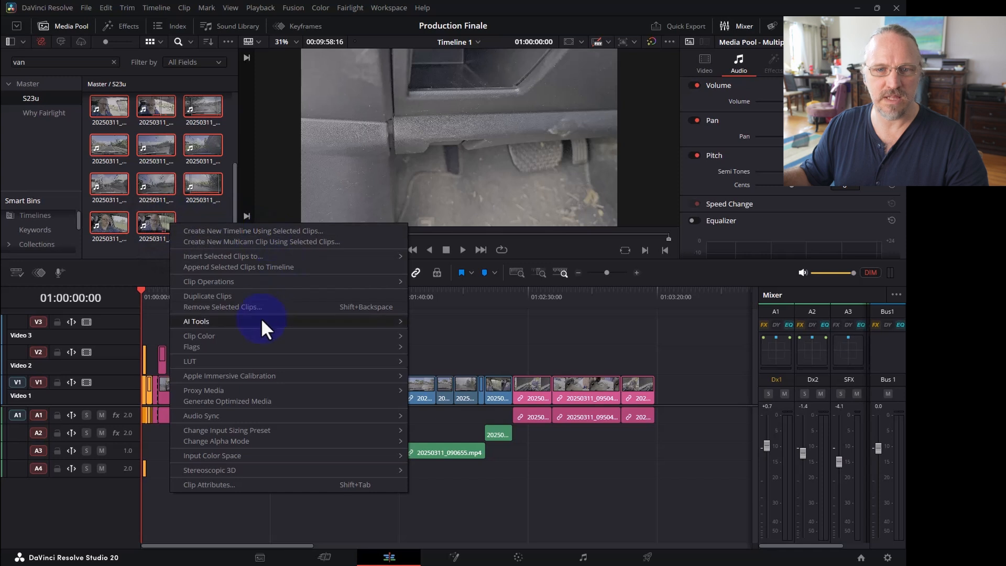
mouse_move(259, 335)
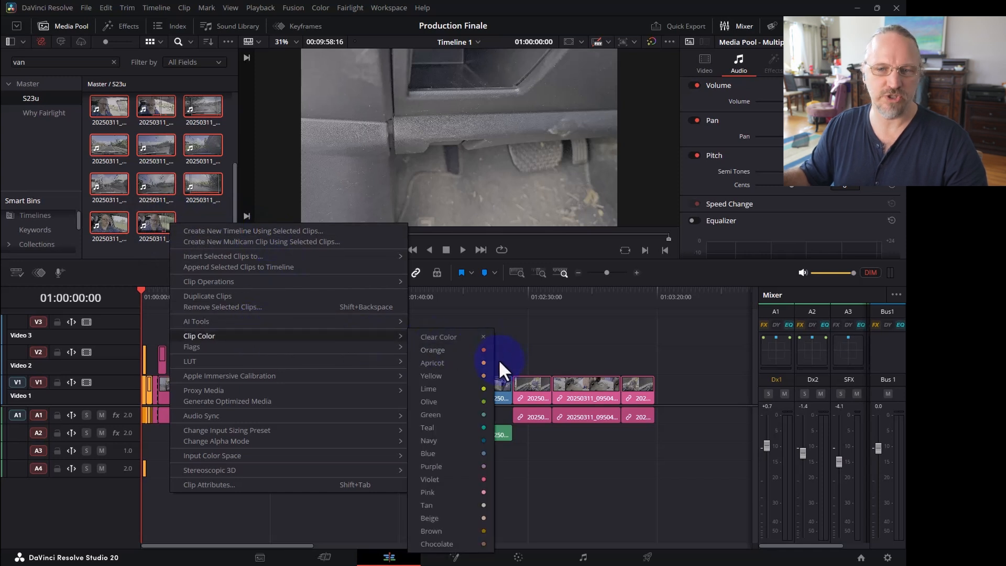
click(419, 351)
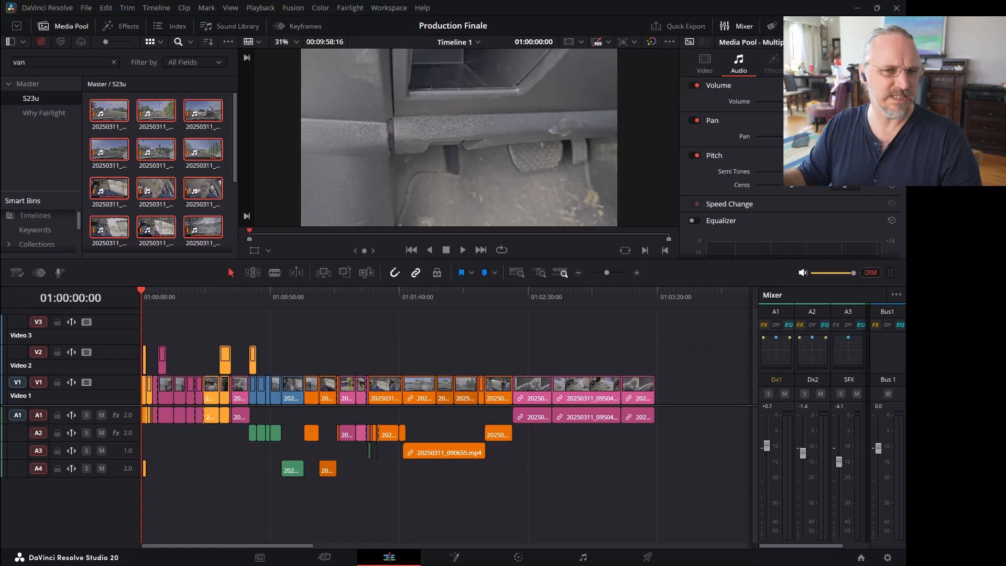
- Examine the uncolored clips on the timeline, from the one just before 01:00:46 up to about 01:00:51
click(289, 392)
drag(291, 344, 256, 391)
key(ctrl+=)
key(ctrl+=)
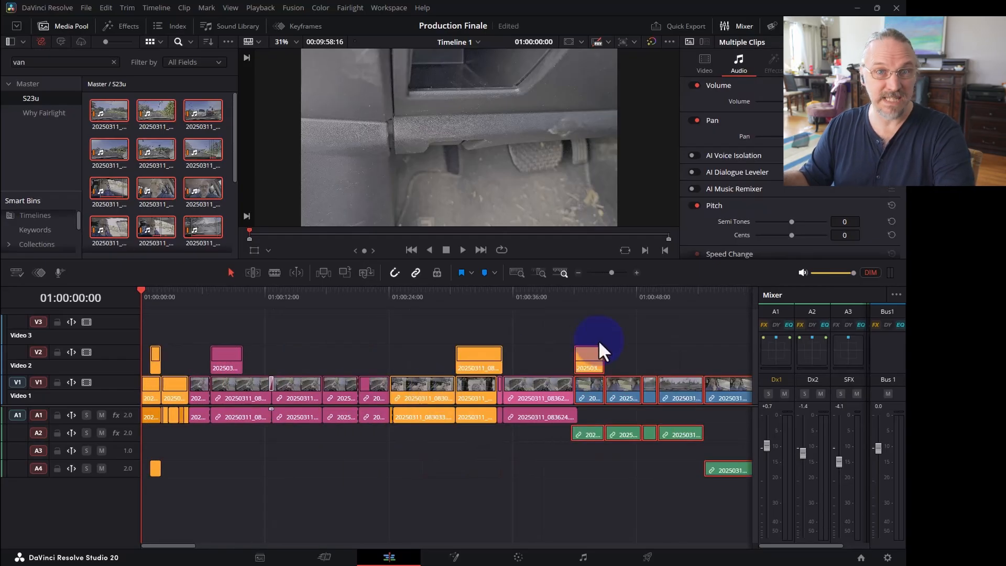
click(599, 343)
click(677, 310)
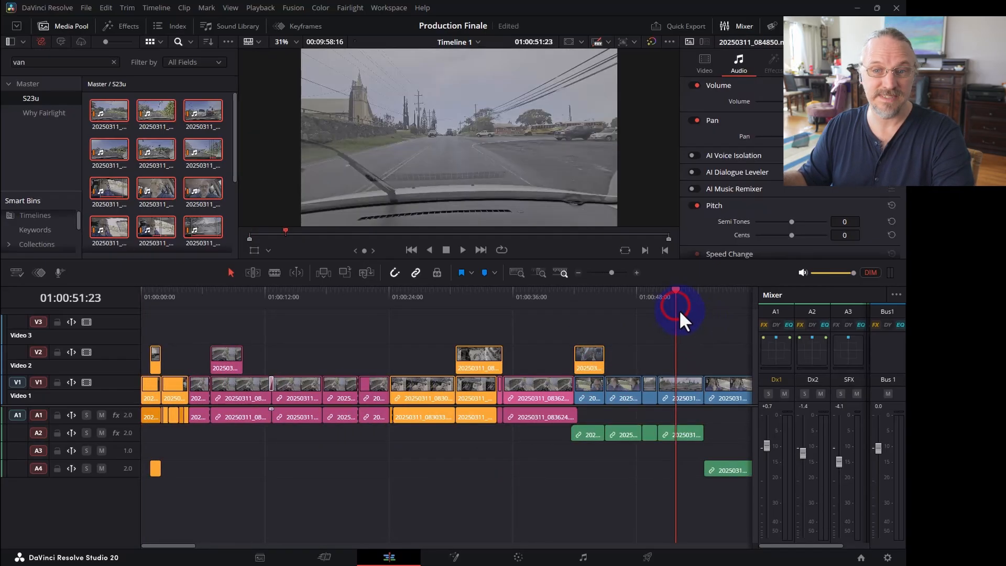
click(623, 390)
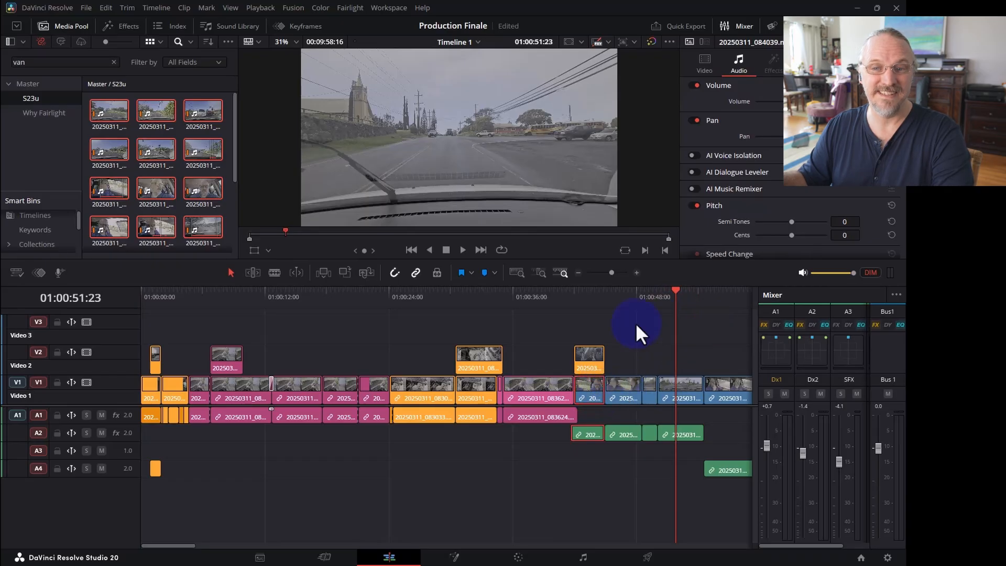
click(617, 297)
click(597, 397)
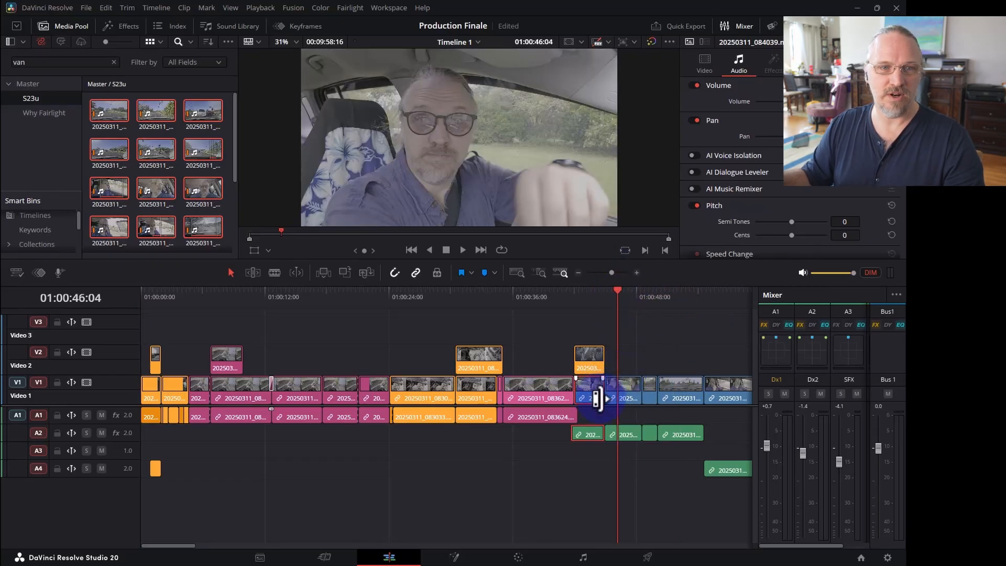
- Clear the Media Pool search and locate the selected uncolored timeline clip 20250311_084039.mp4 in the Media Pool
click(112, 64)
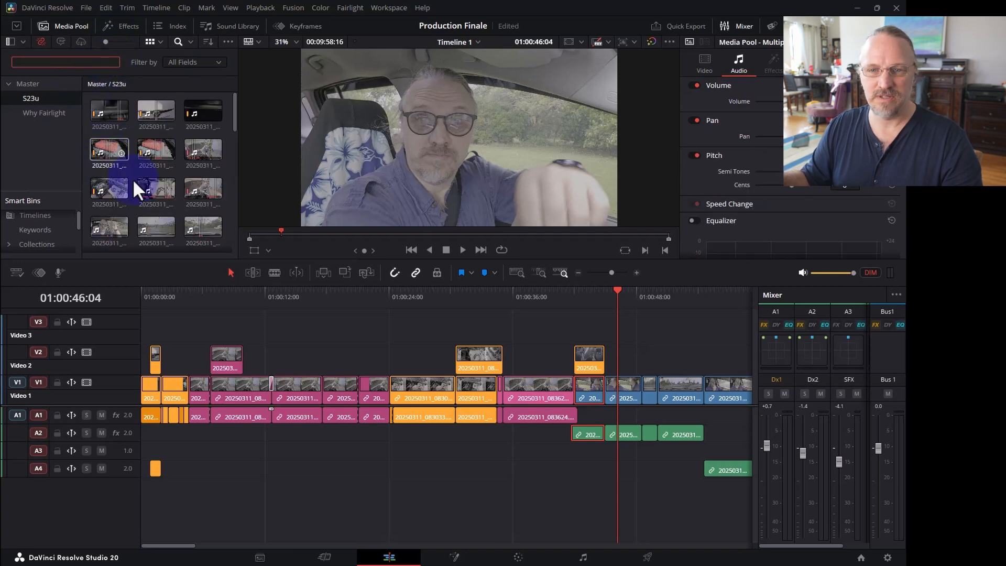
right_click(589, 393)
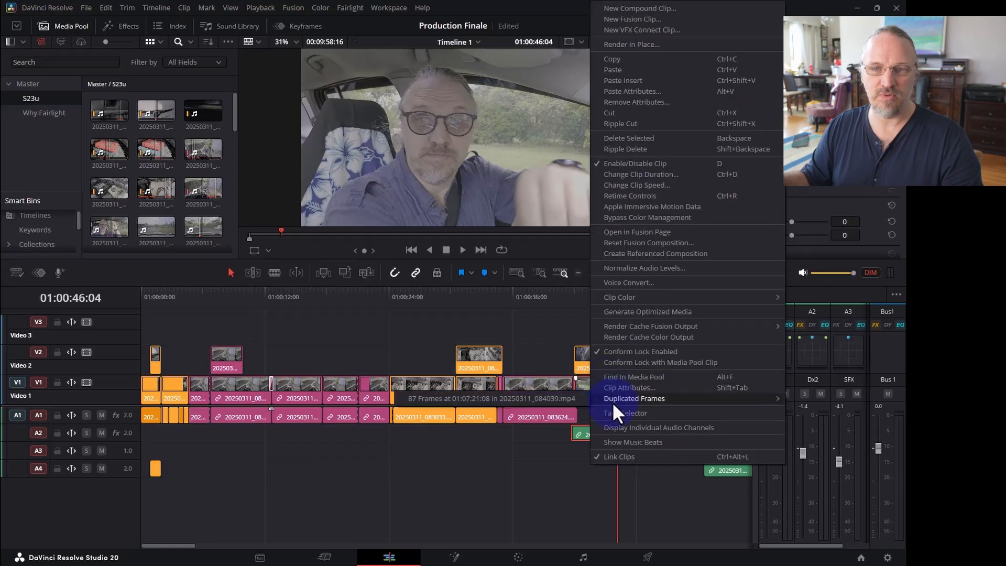
click(622, 378)
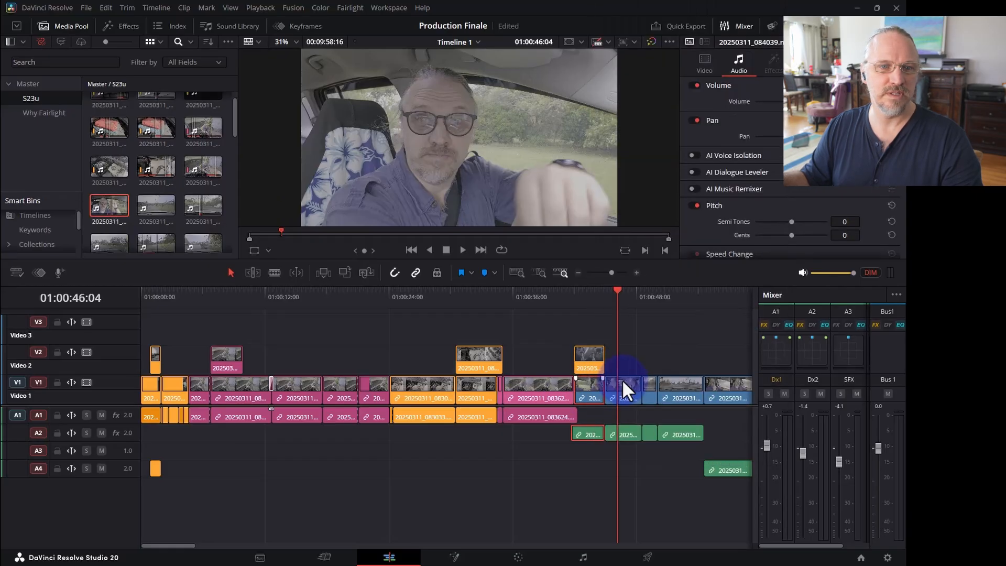
click(108, 212)
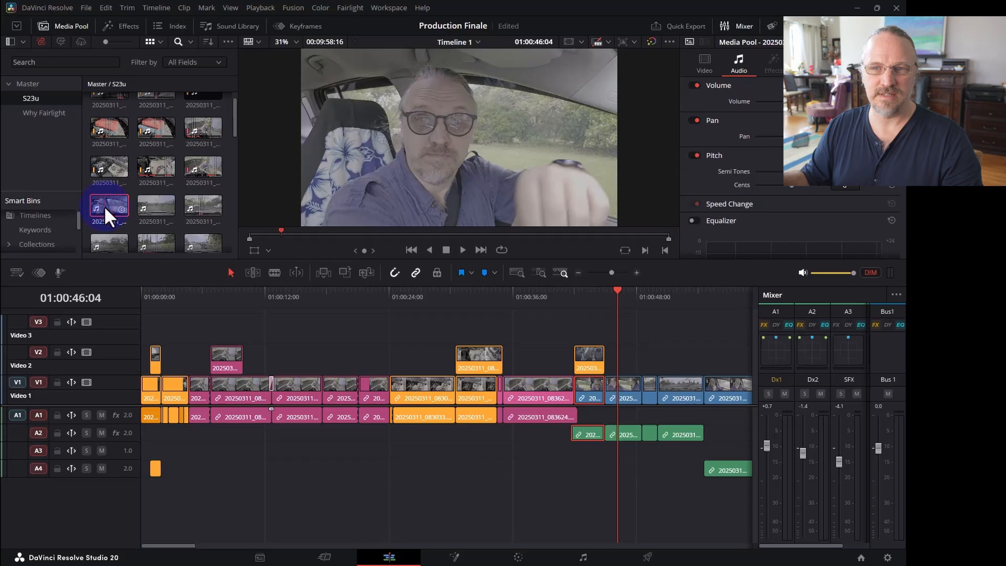
- Switch to the Media page and show the Shot & Scene metadata group for clip 20250311_084039.mp4
click(208, 402)
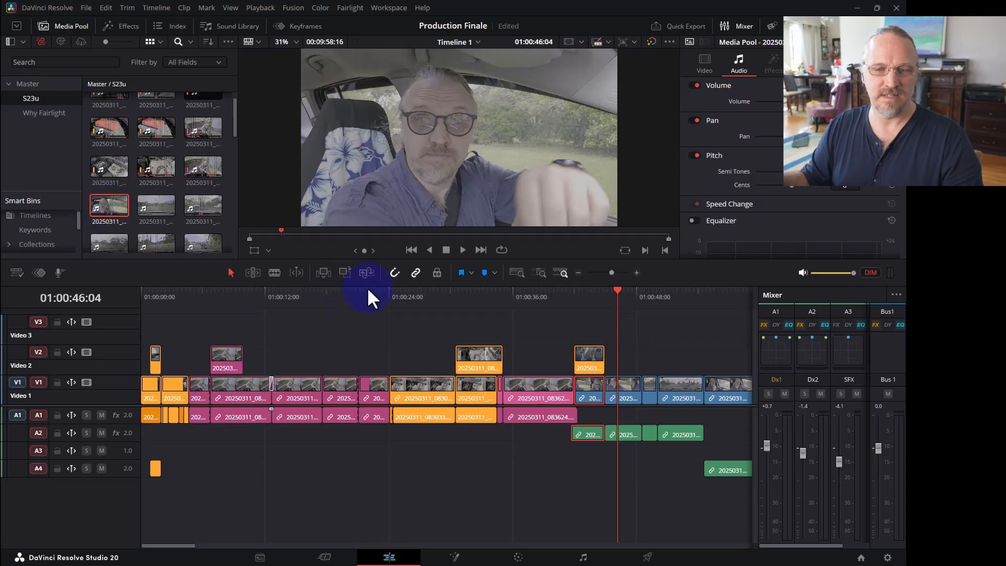
click(283, 559)
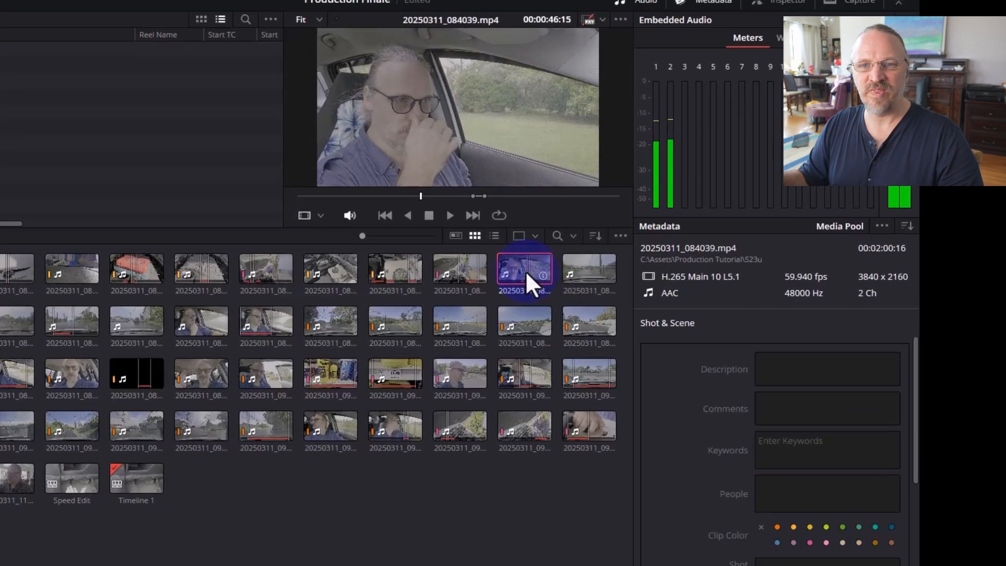
click(908, 226)
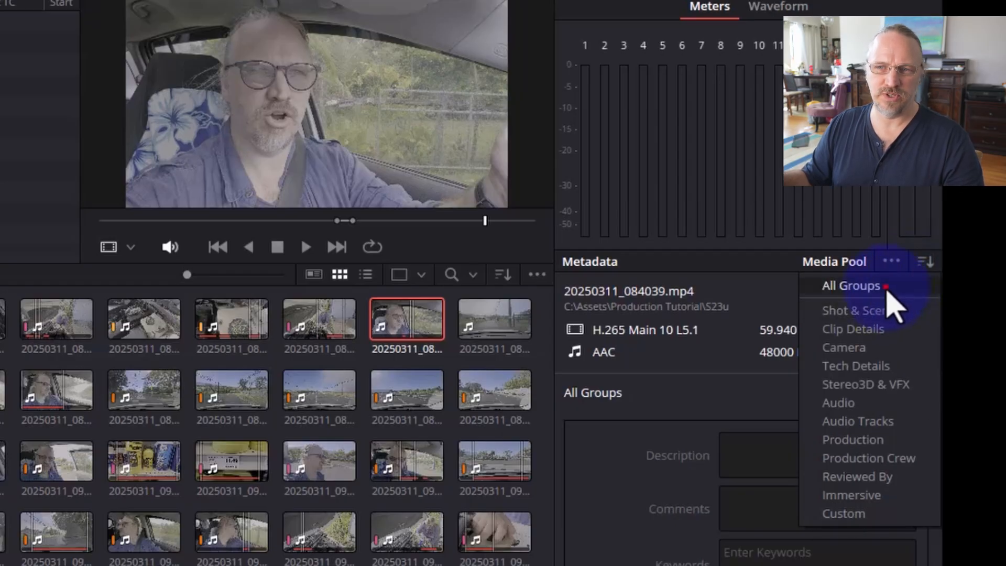
click(889, 287)
click(925, 262)
click(898, 310)
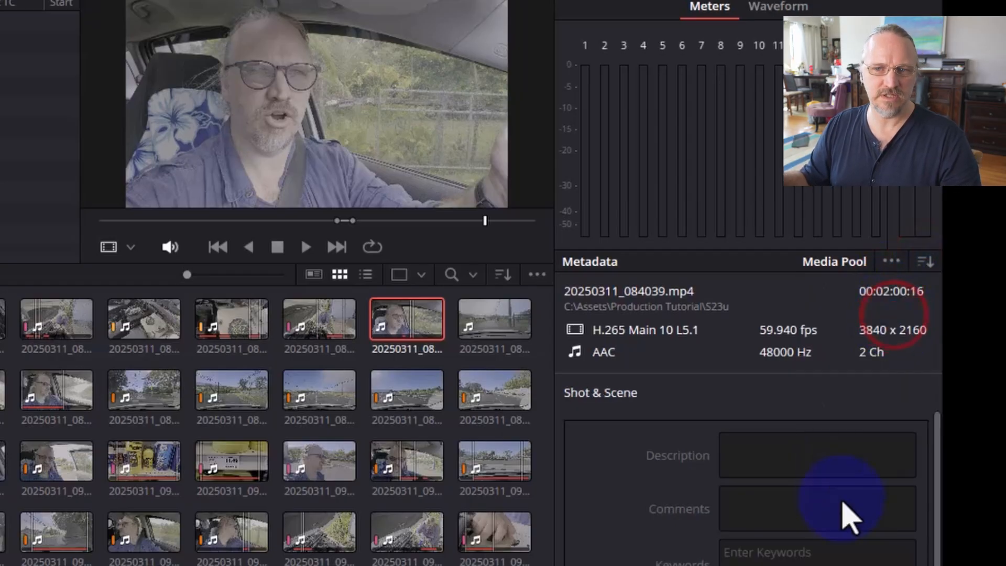
scroll(827, 545, down, 3)
scroll(825, 526, down, 2)
scroll(822, 522, up, 5)
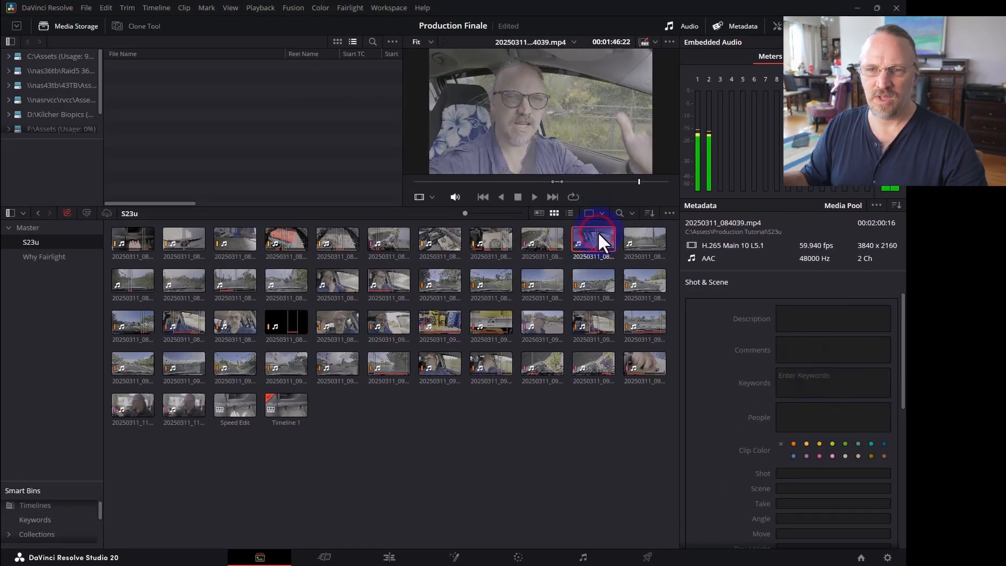
- Add the keyword "van" to the metadata of clip 20250311_084039.mp4
click(827, 382)
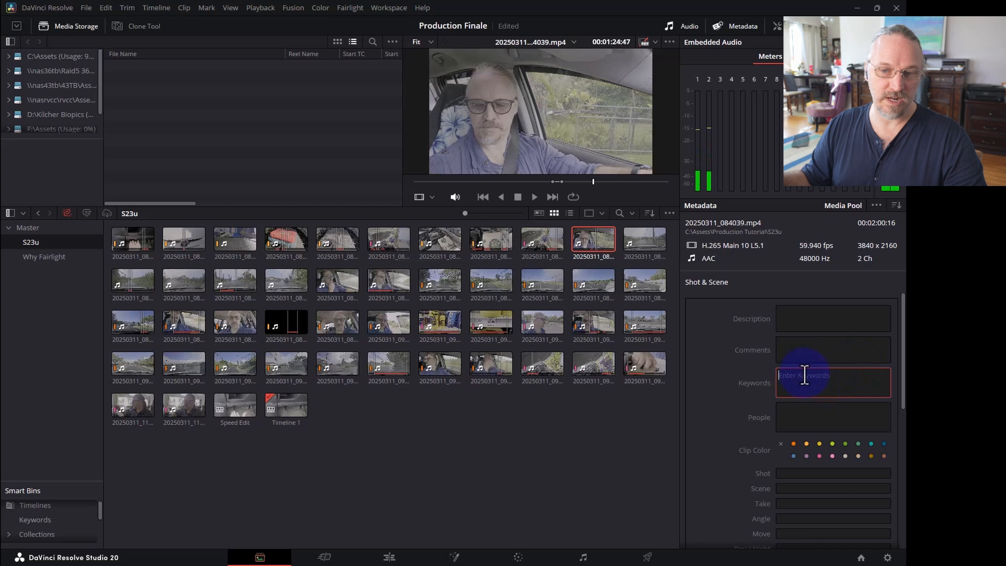
scroll(807, 356, down, 3)
scroll(823, 397, up, 3)
click(824, 383)
text(van)
key(Return)
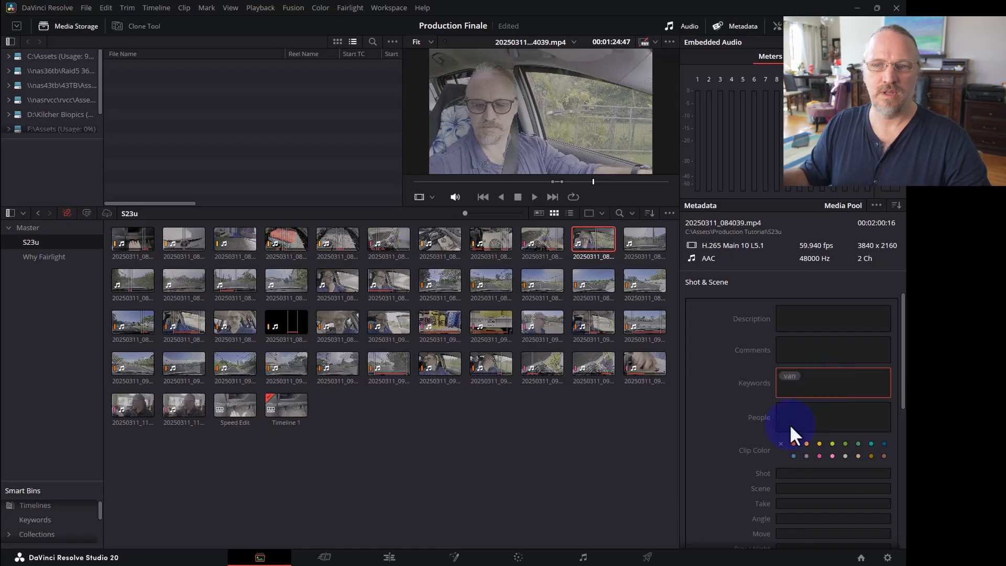
- Add the keyword "van" to the three driving clips following 20250311_084039.mp4 and apply the metadata changes
click(649, 235)
click(198, 277)
click(143, 279)
ctrl+click(639, 233)
click(833, 386)
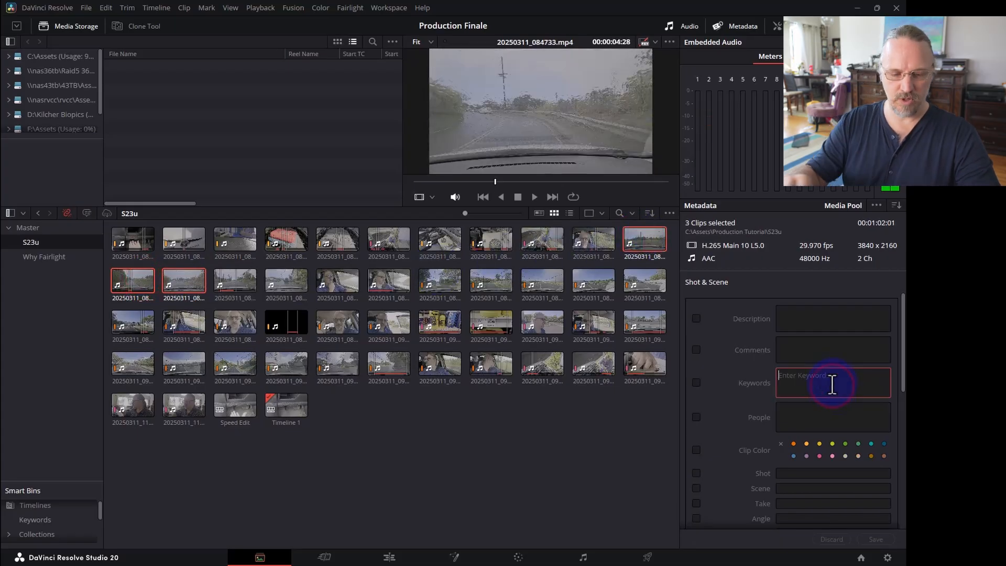
text(van)
key(Return)
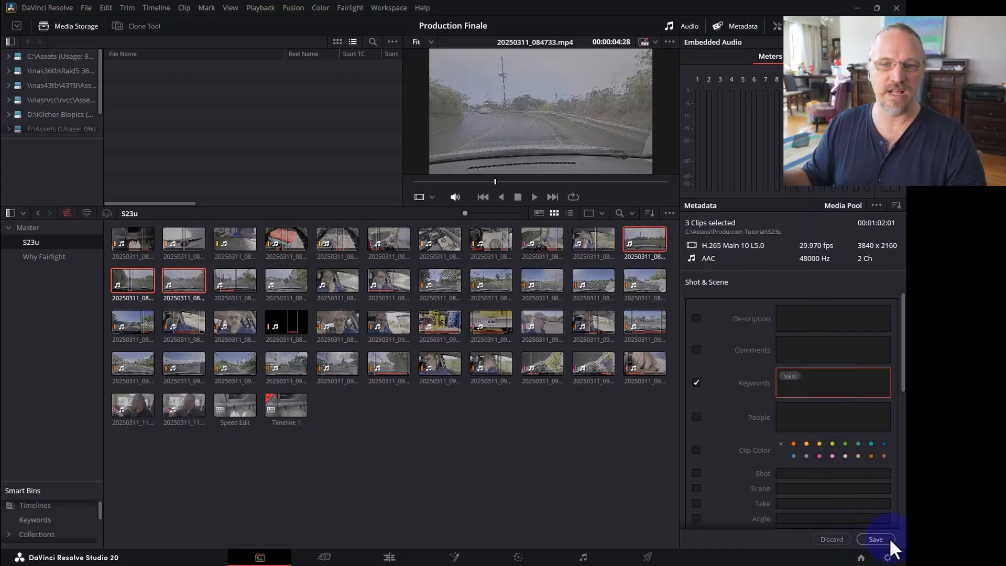
click(449, 366)
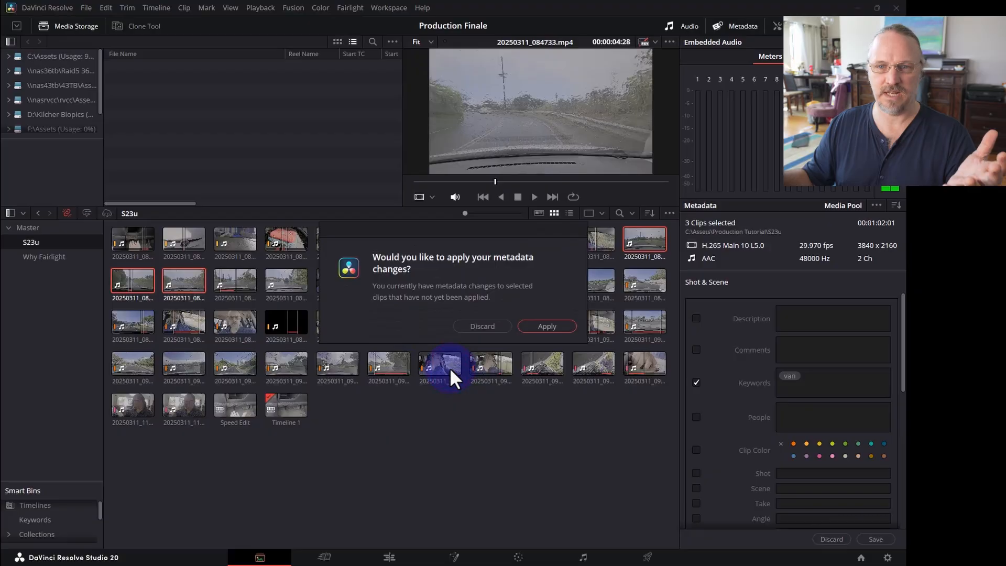
click(548, 326)
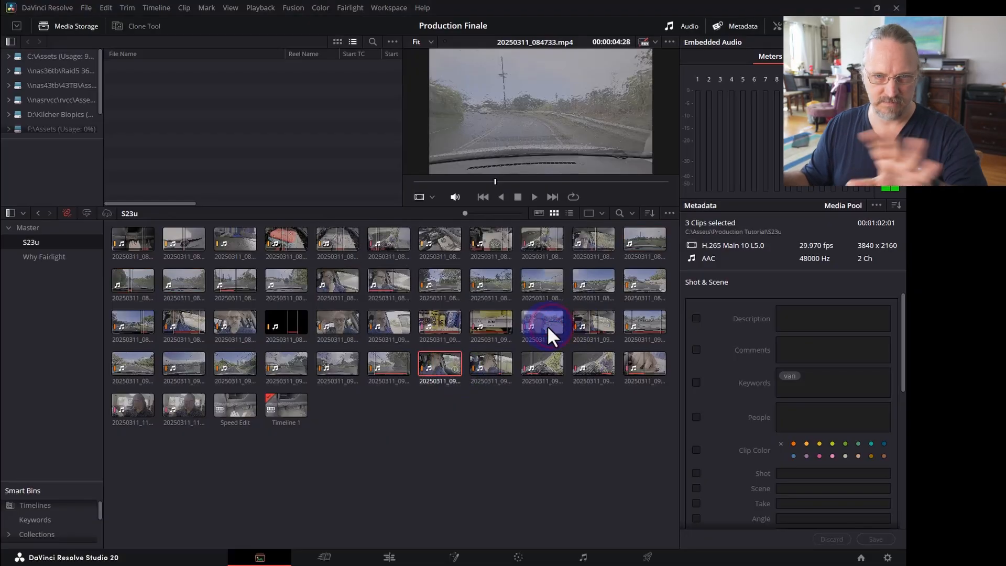
click(578, 473)
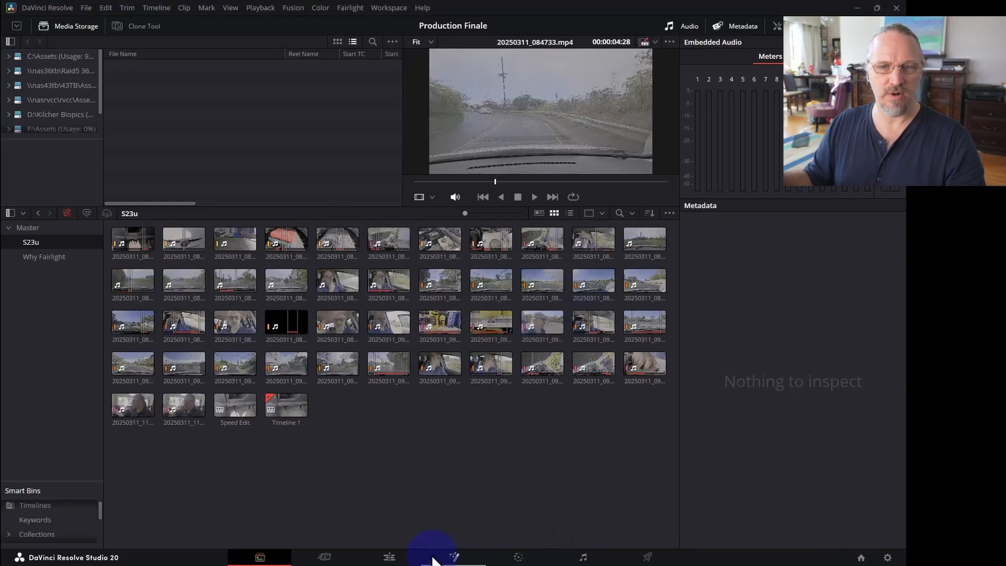
- Return to the Edit page and review both color-coded groups of clips across the whole timeline
click(392, 556)
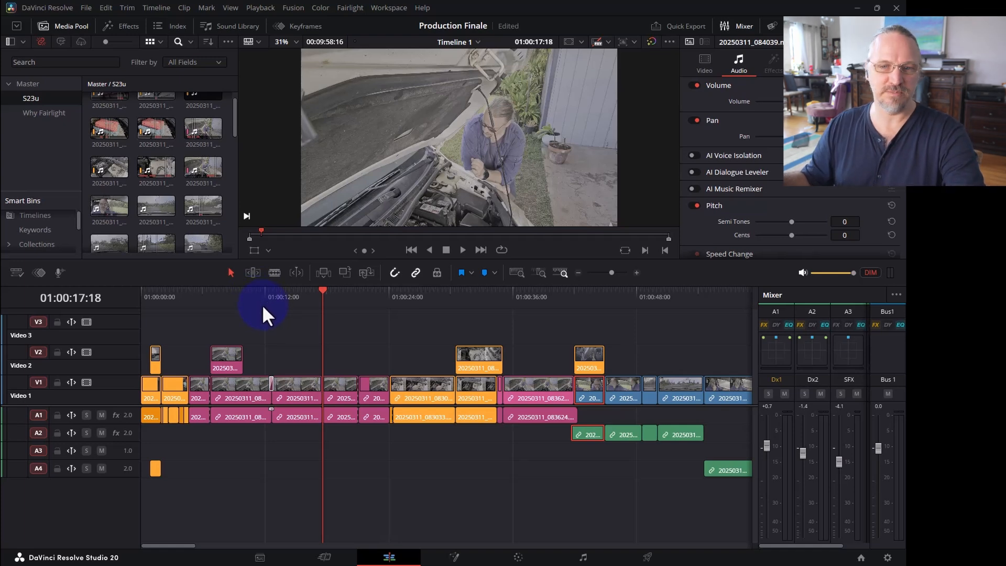
key(ctrl+minus)
key(ctrl+minus)
key(ctrl+minus)
key(ctrl+minus)
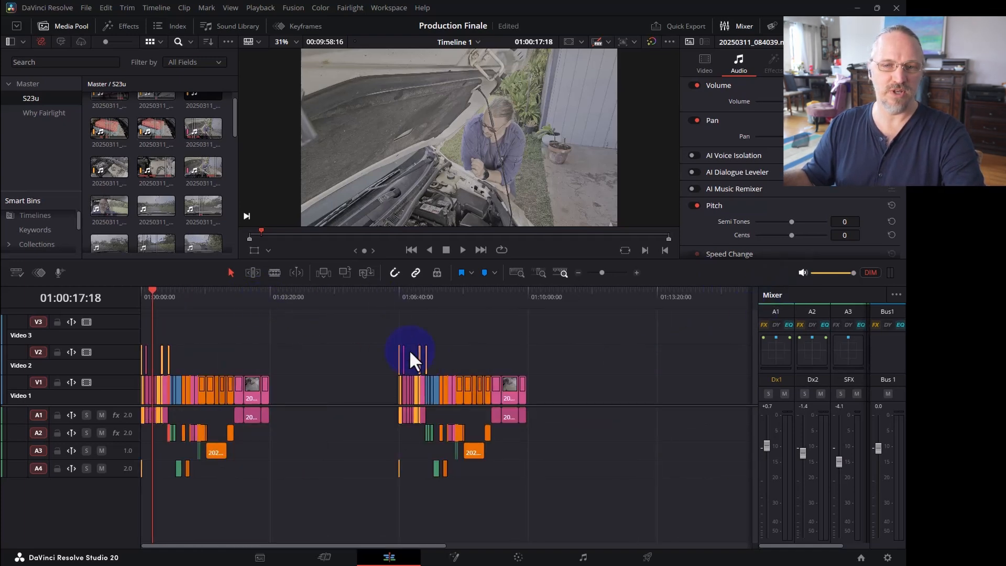
mouse_move(404, 304)
mouse_down()
mouse_move(485, 311)
mouse_move(406, 308)
mouse_up()
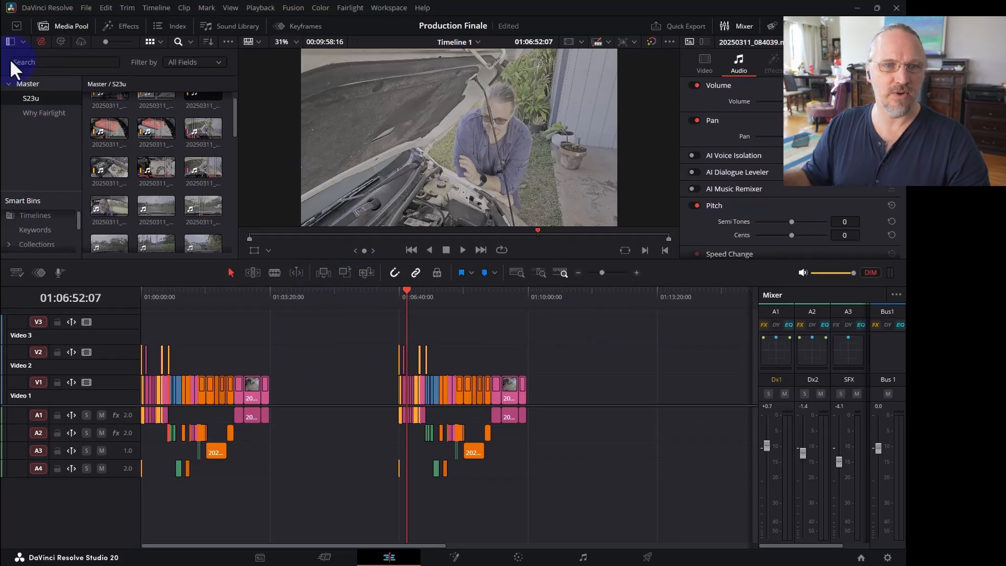
- Select all clips in the S23u bin and clear their clip color
click(108, 107)
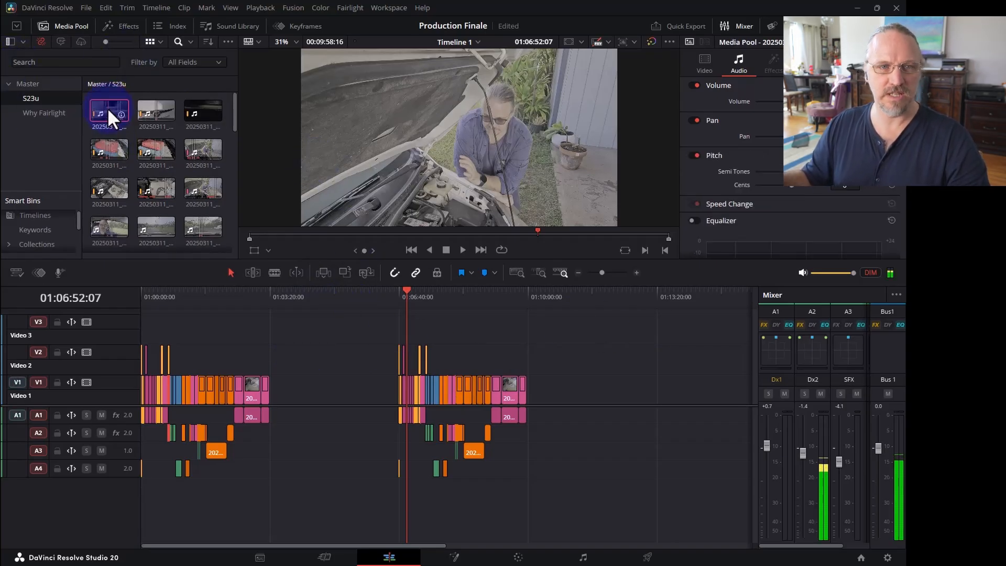
key(ctrl+a)
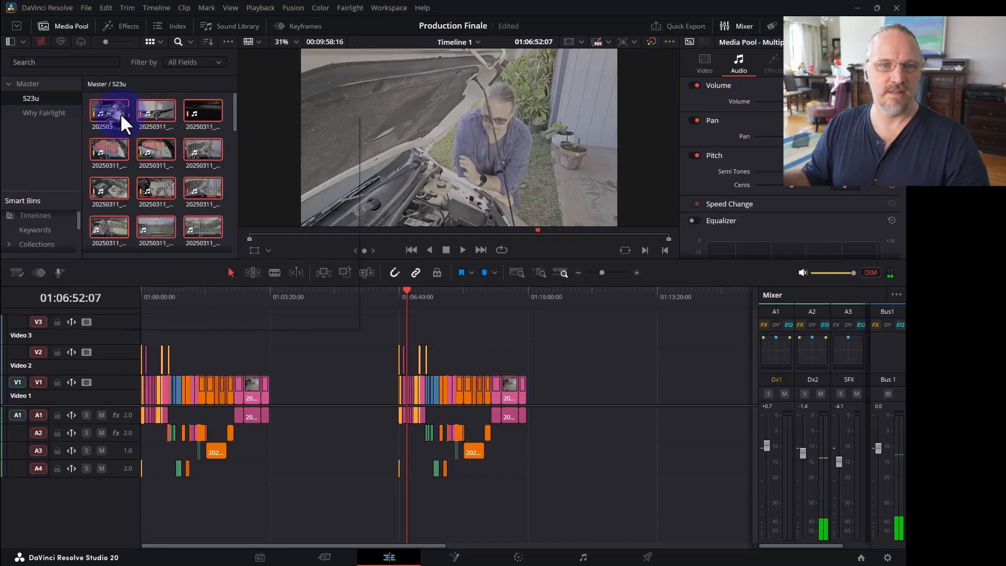
right_click(120, 113)
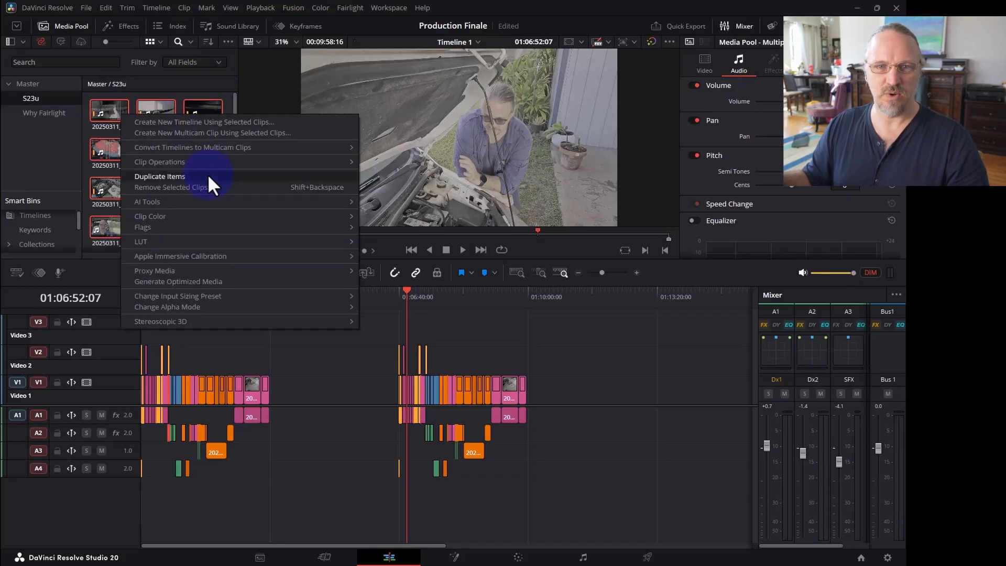
mouse_move(277, 219)
click(390, 328)
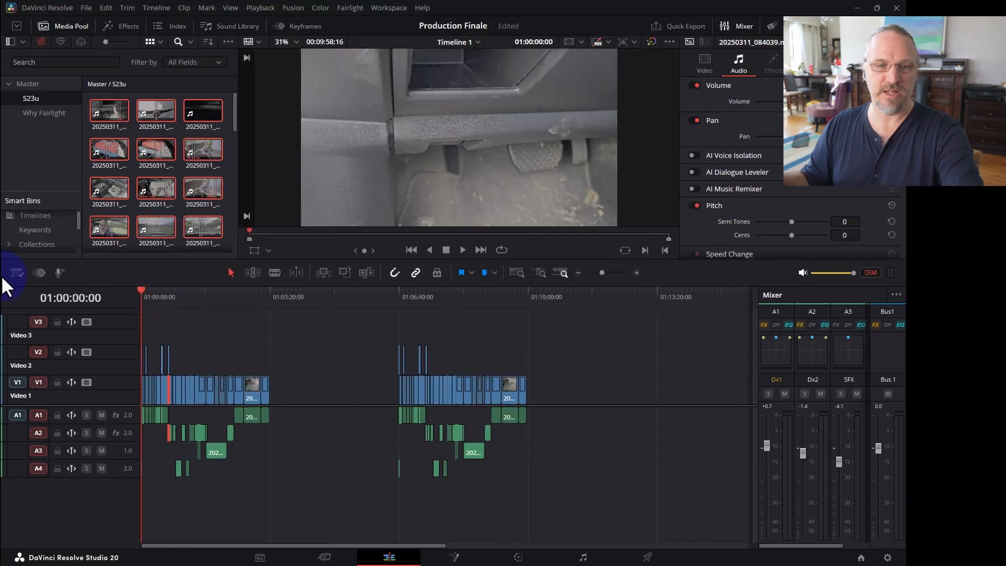
- Increase the height of the audio tracks while showing the first group of clips on the timeline
key(ctrl+equal)
key(ctrl+equal)
key(ctrl+equal)
key(ctrl+equal)
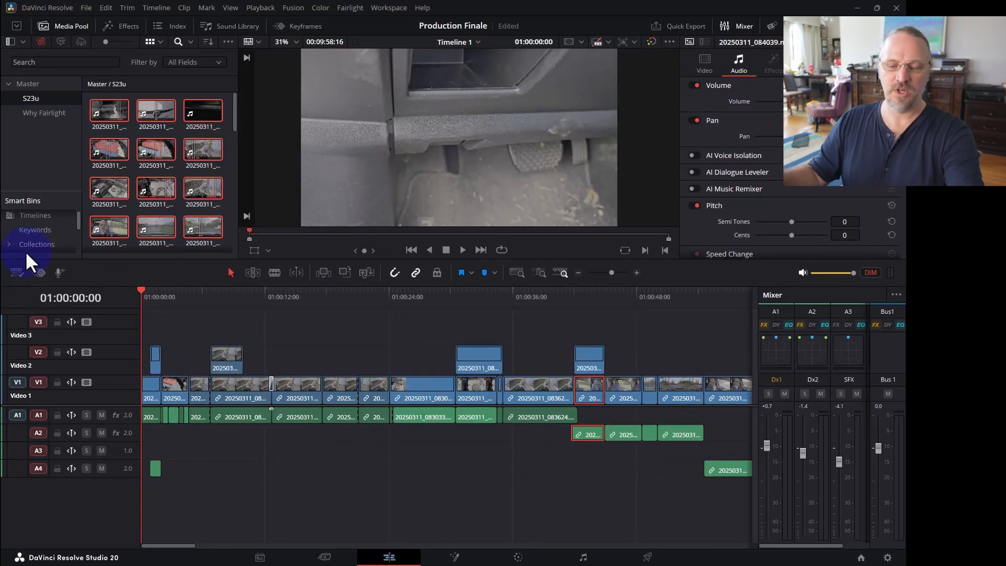
key(ctrl+minus)
key(ctrl+minus)
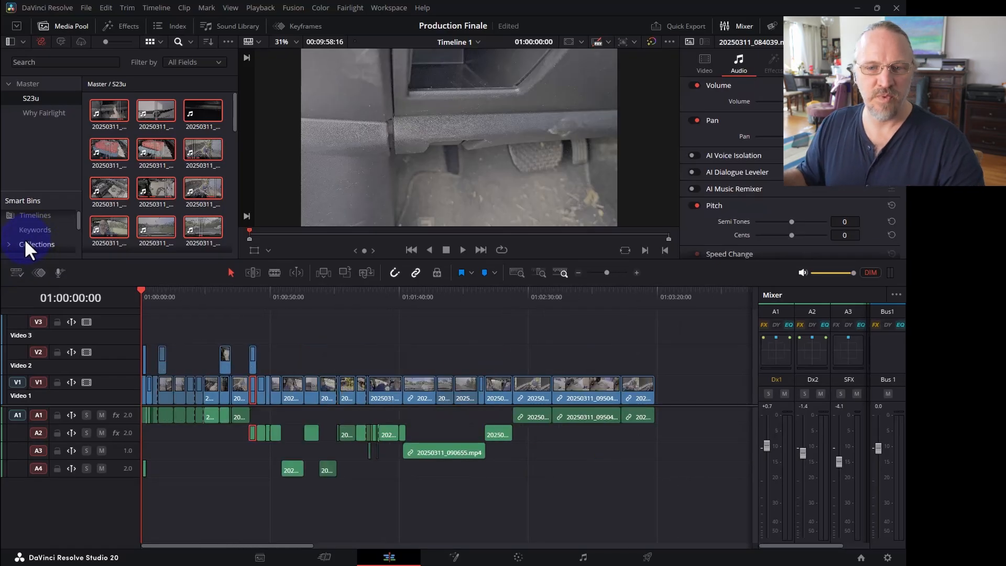
scroll(203, 437, up, 3)
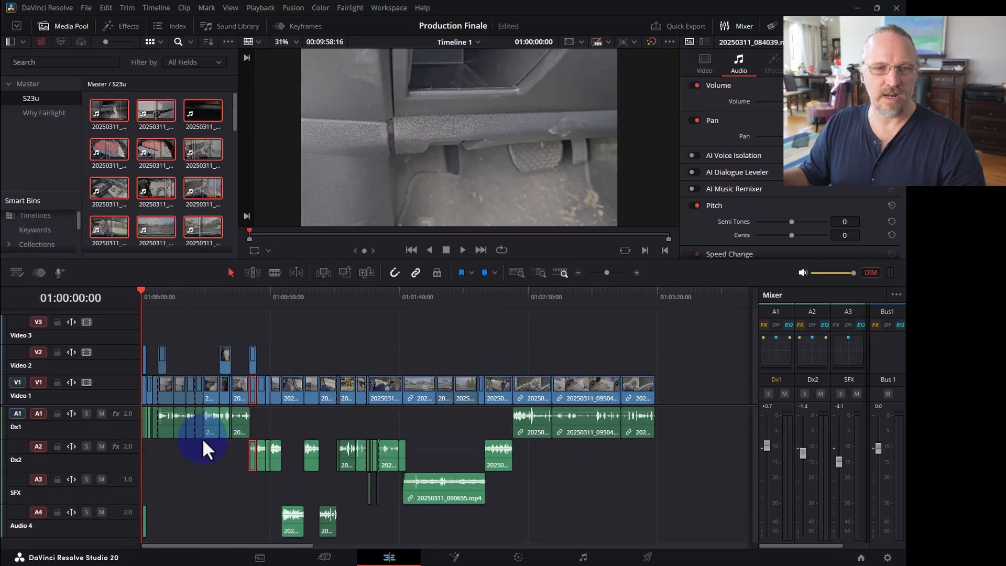
- Select all the clips on the Dx1 track and display their clip color choices
drag(198, 439, 224, 425)
drag(709, 418, 137, 430)
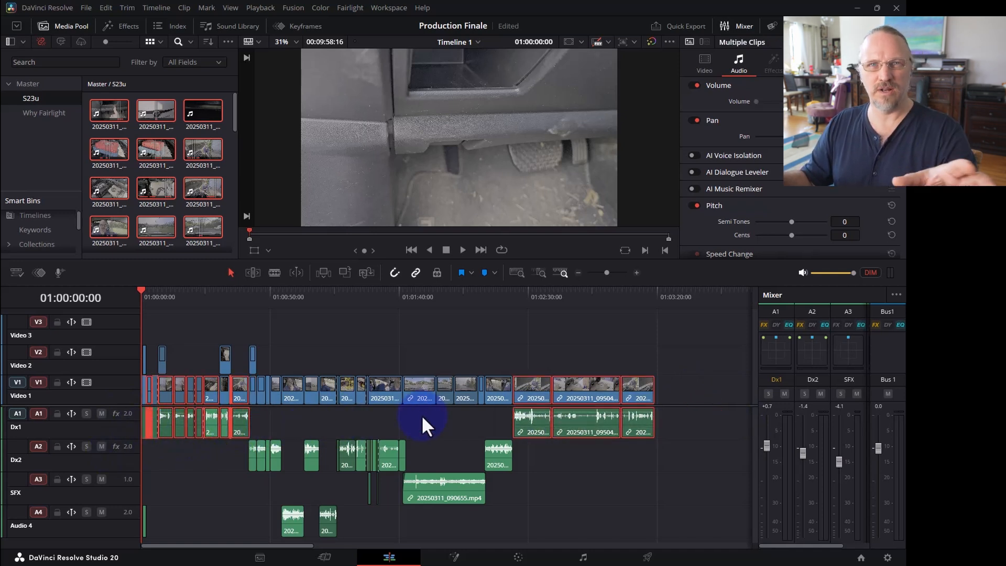
right_click(526, 419)
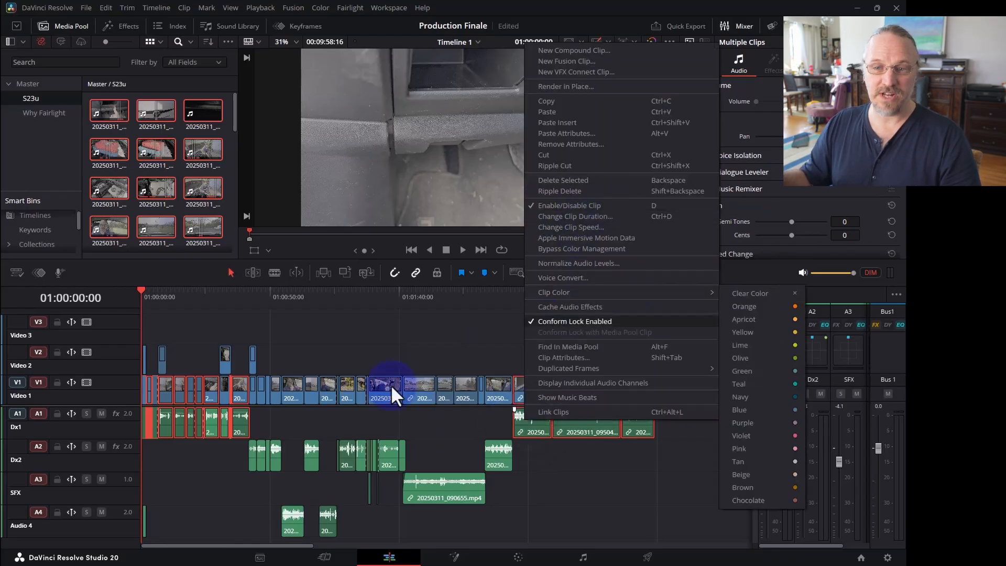
click(733, 401)
- Select every clip on the Dx1 track with its linked video and set the clip color to Orange
drag(706, 426, 137, 428)
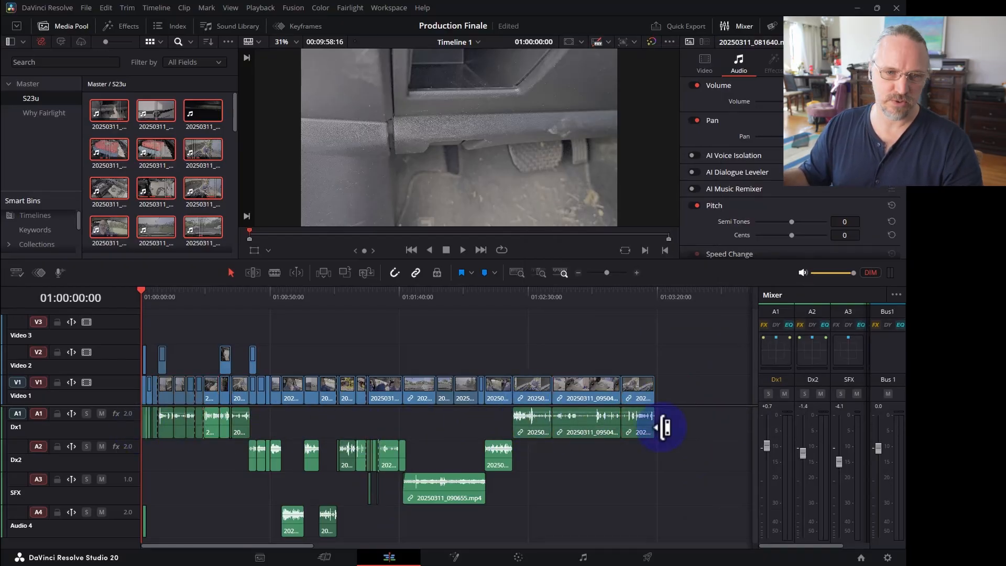
drag(644, 423, 130, 417)
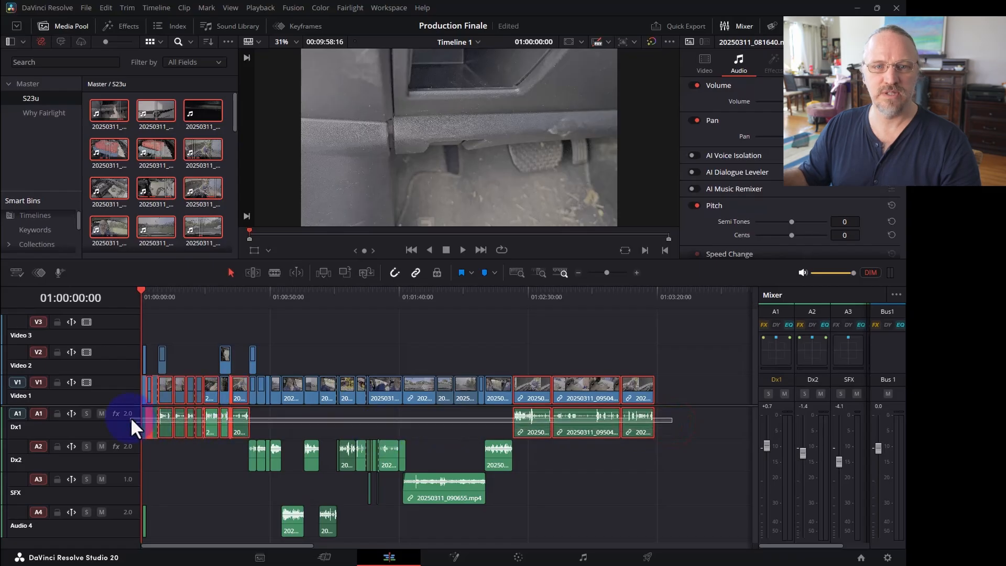
right_click(153, 421)
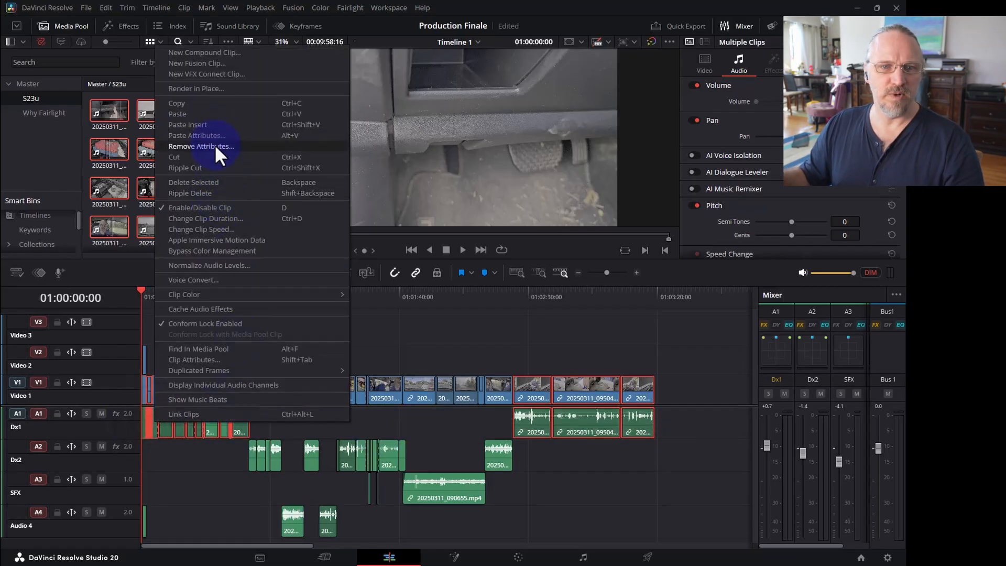
mouse_move(250, 294)
click(413, 305)
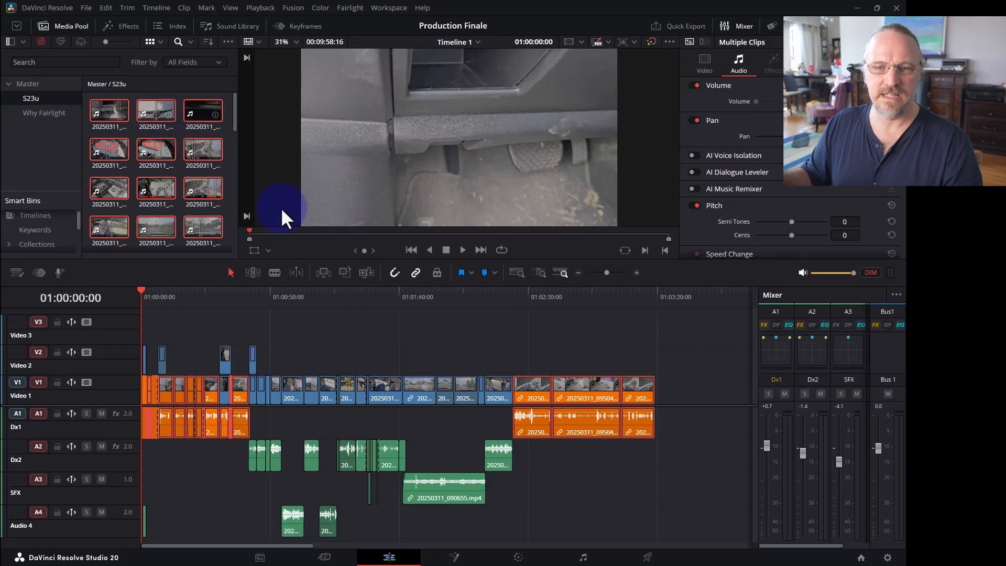
- Set the clip color to Beige for the Video 1 clips above and just after the 20250311_090655.mp4 SFX audio, including that linked audio
drag(404, 332, 496, 399)
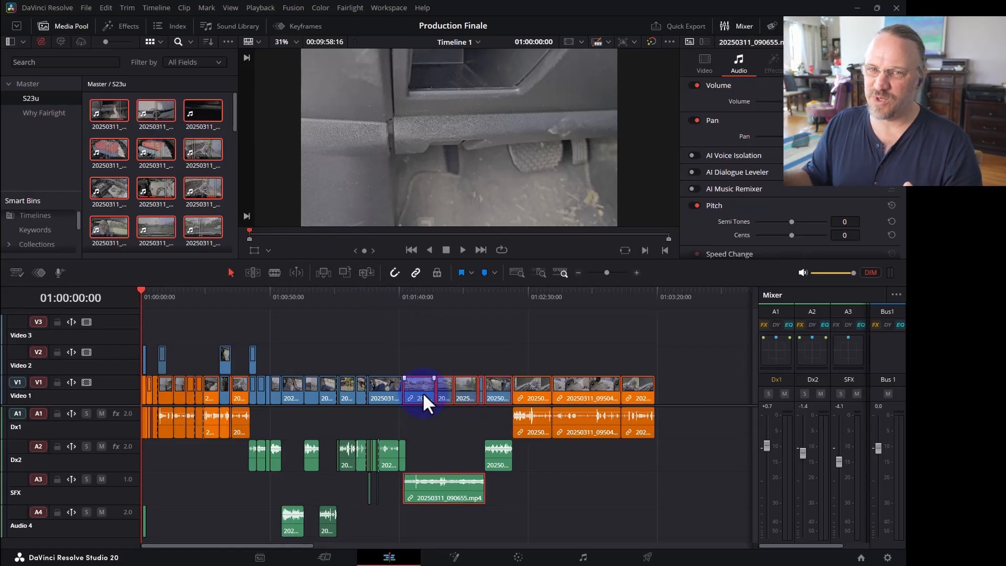
right_click(423, 392)
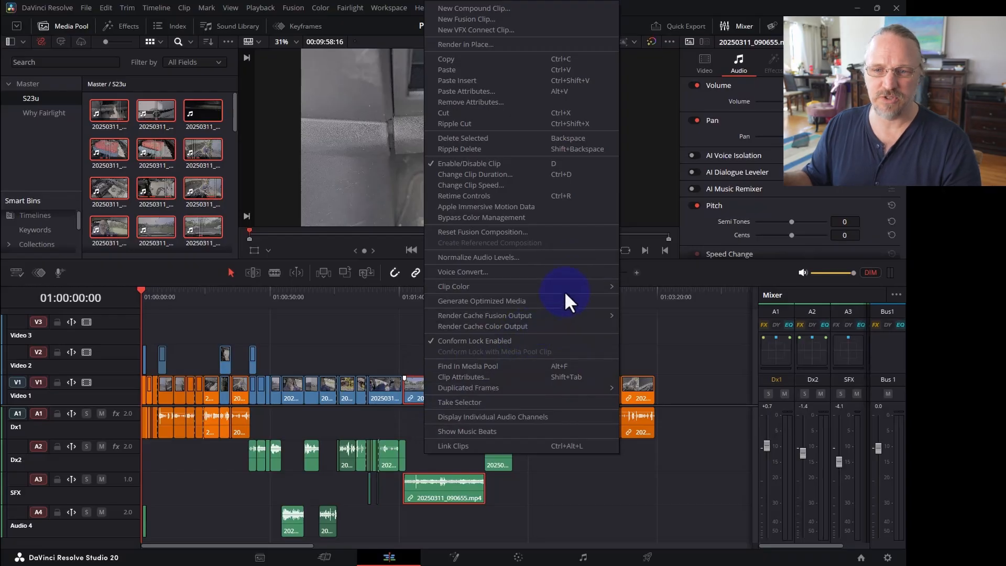
mouse_move(565, 288)
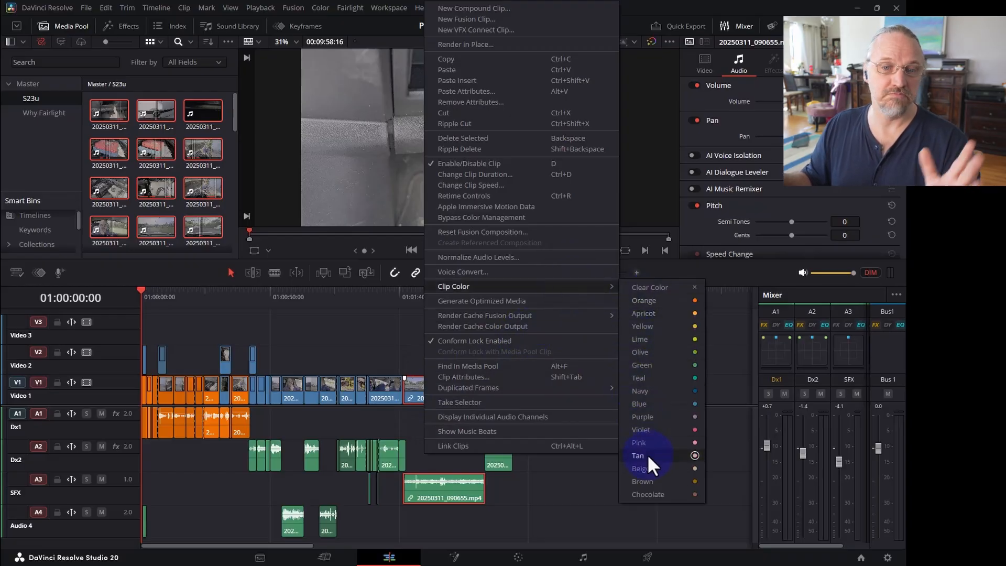
click(645, 467)
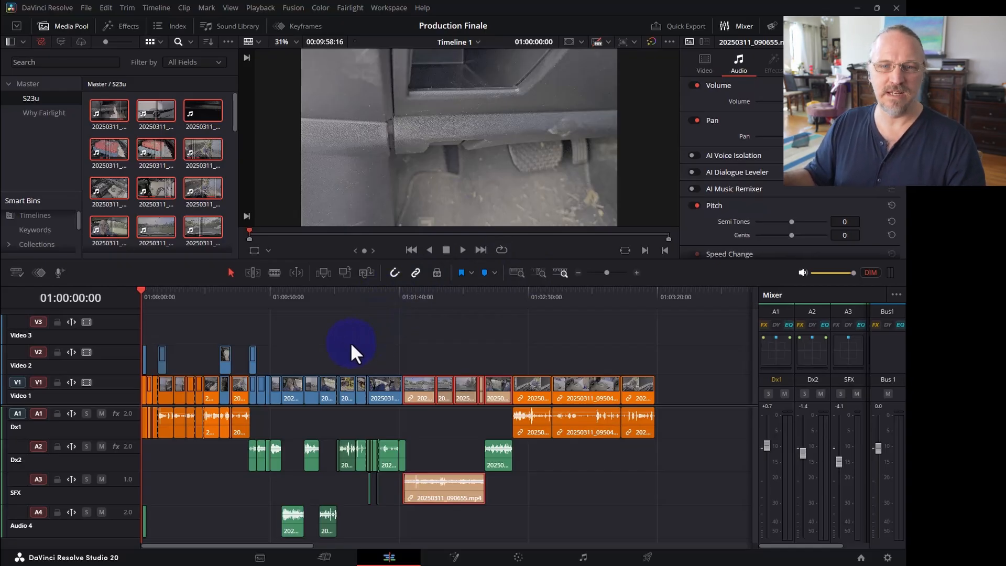
- Color the remaining uncolored middle group of Video 1 clips and their linked audio Yellow
drag(267, 341, 392, 395)
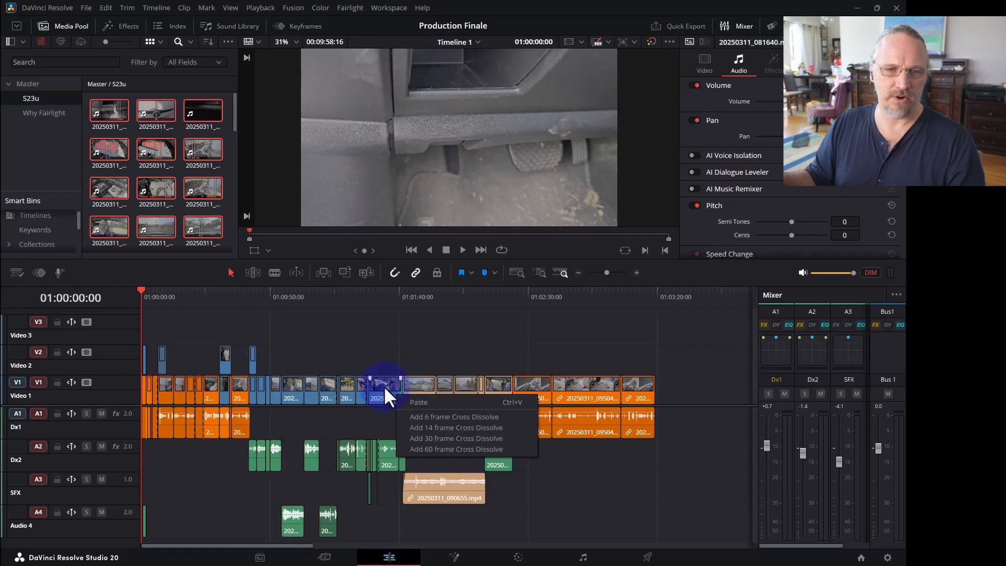
drag(379, 346, 260, 393)
right_click(278, 395)
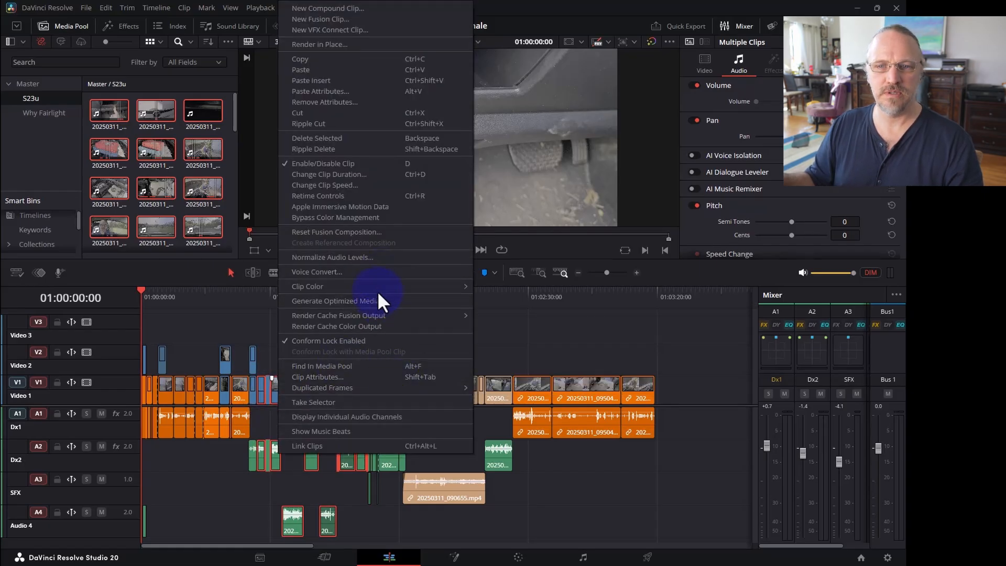
mouse_move(426, 288)
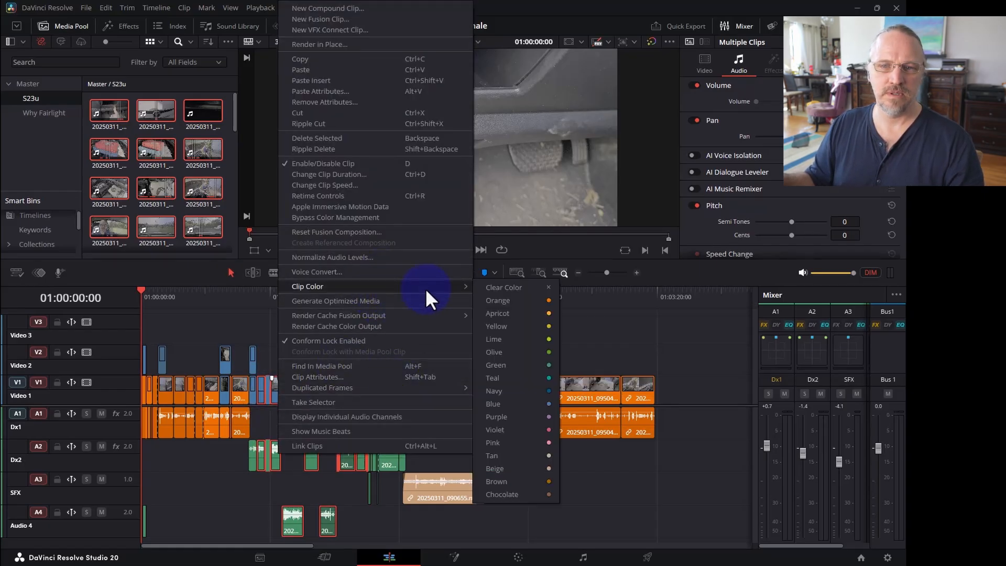
click(511, 326)
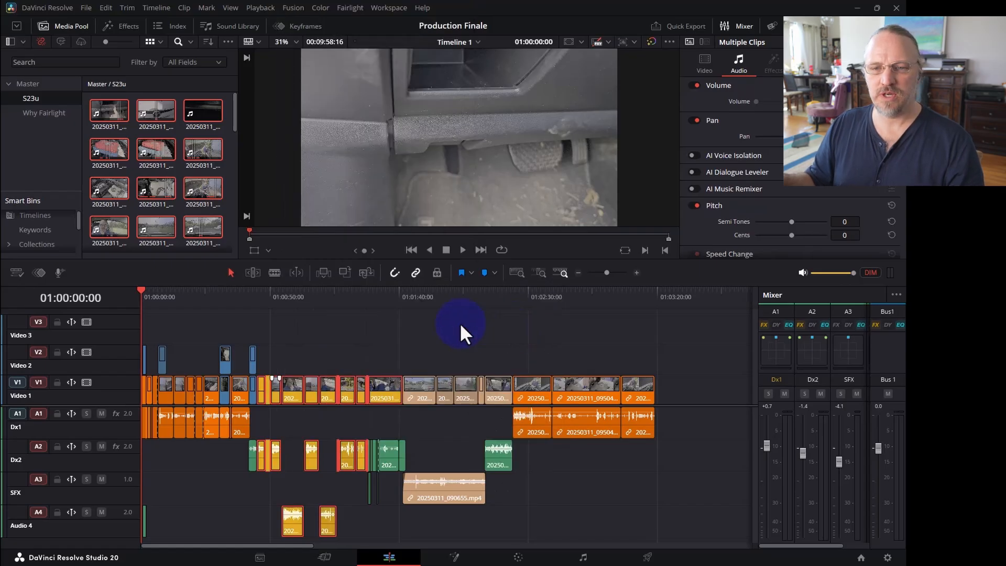
- Switch to the Color page and filter the clips to show only those with the Yellow clip color
click(518, 557)
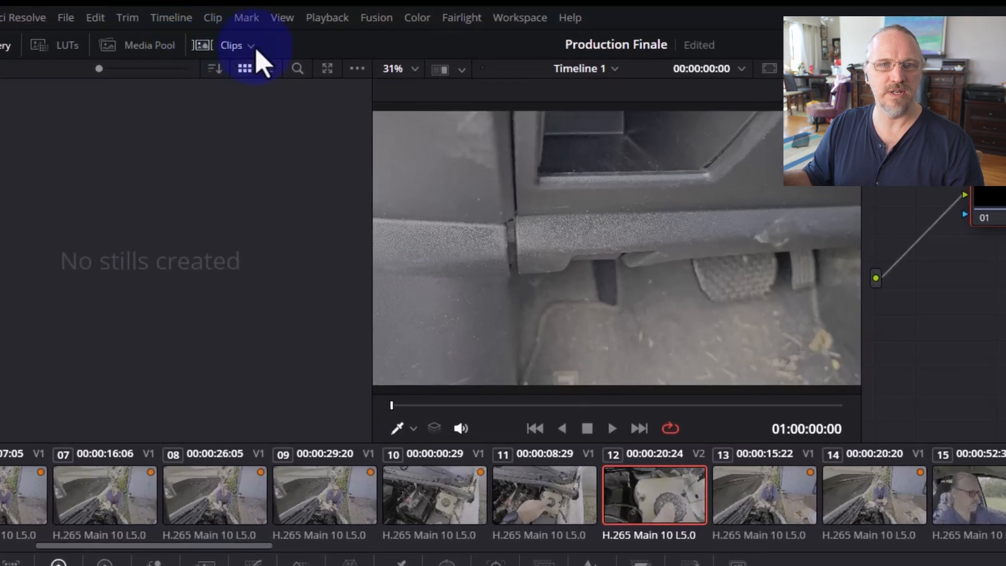
click(256, 51)
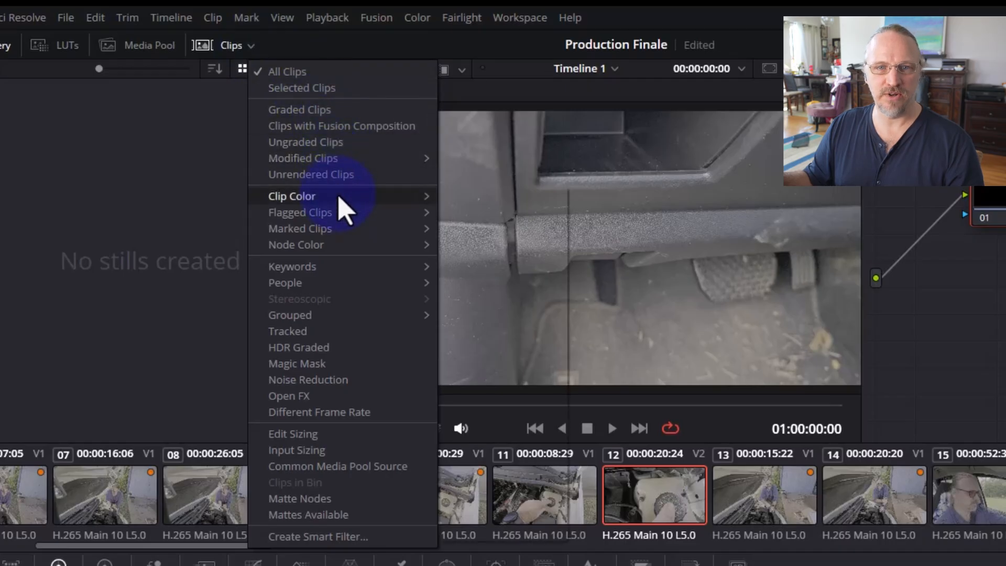
mouse_move(338, 199)
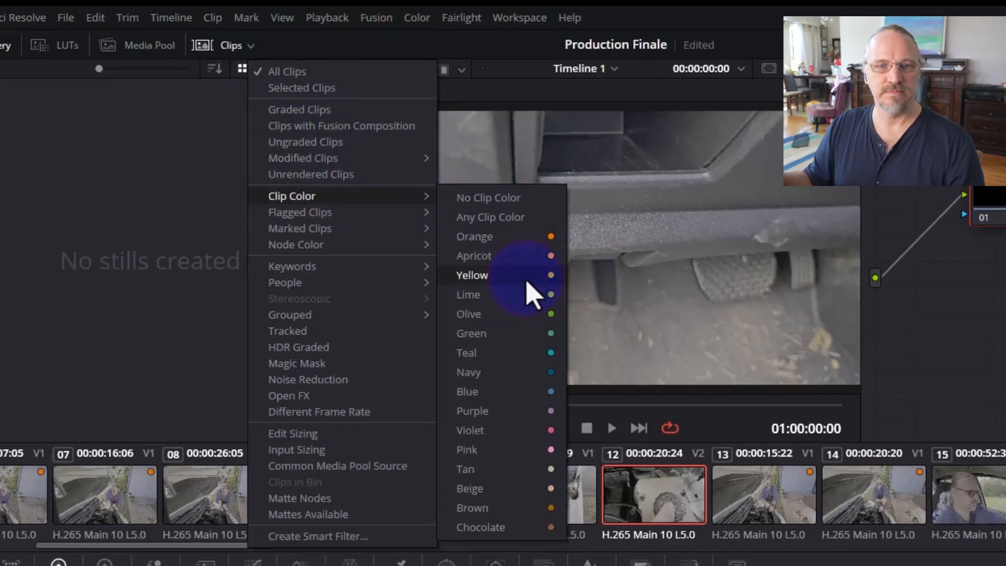
click(529, 276)
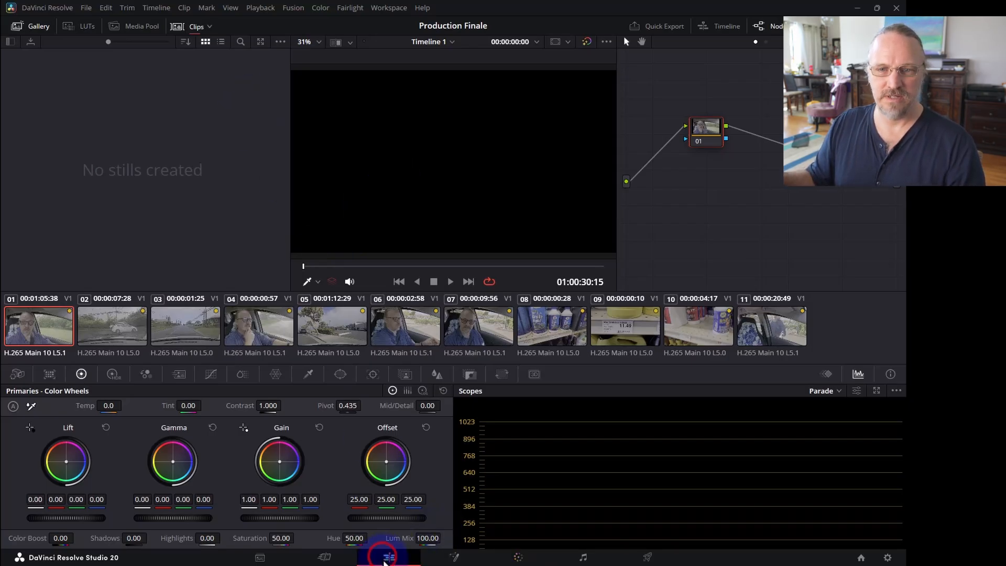
- Return to the Edit page and select all timeline clips whose clip color is Orange
click(388, 556)
click(678, 390)
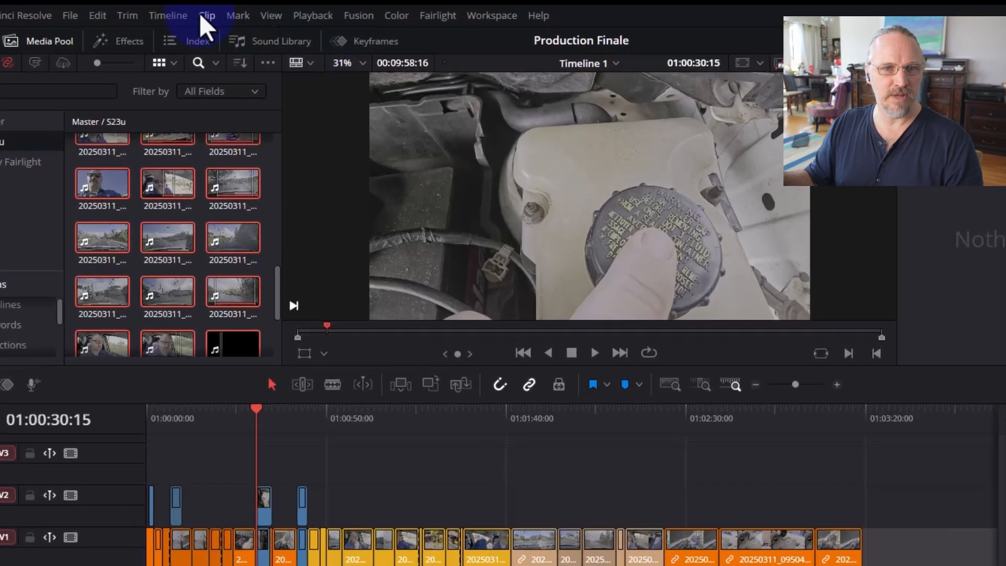
click(168, 15)
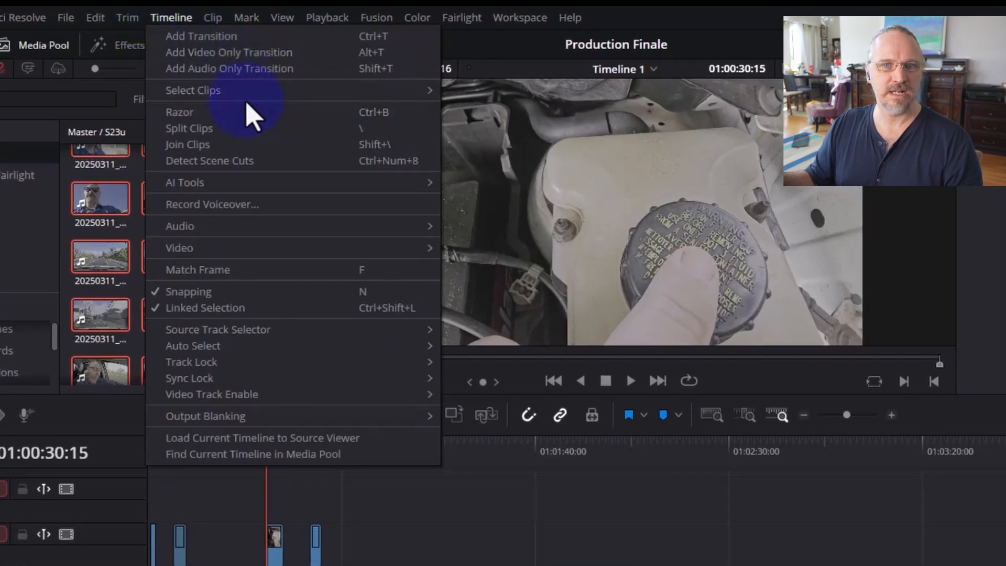
mouse_move(241, 93)
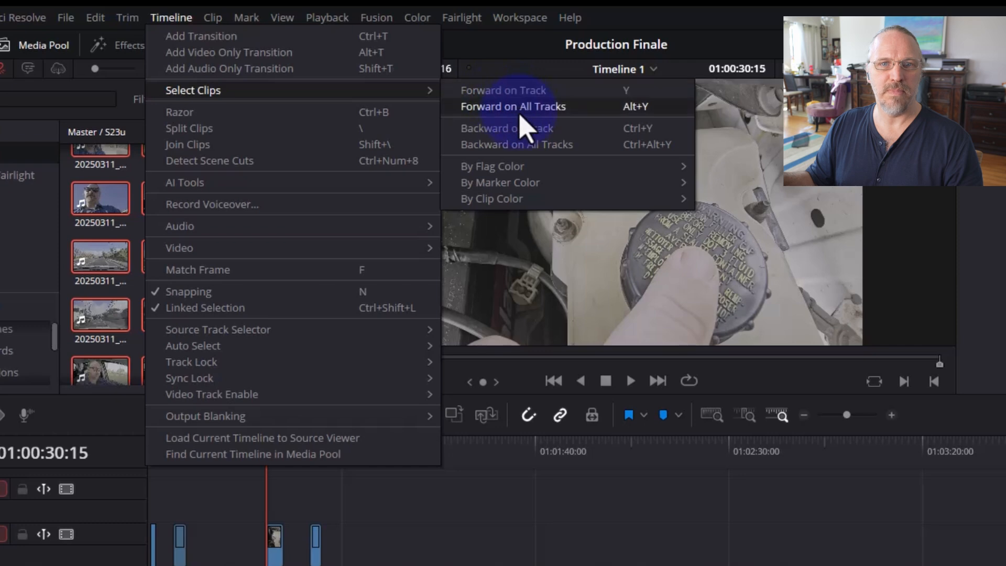
mouse_move(550, 202)
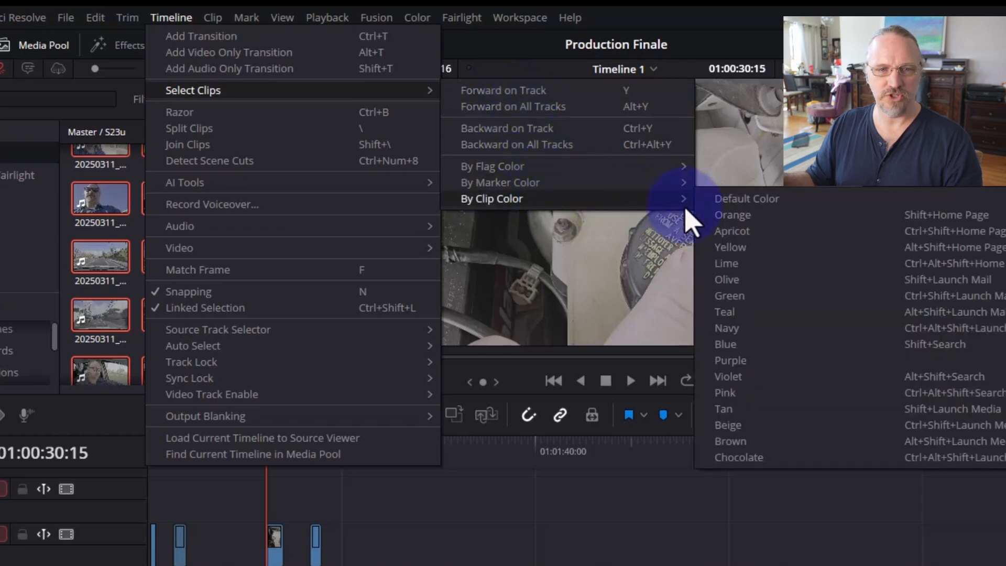
click(704, 212)
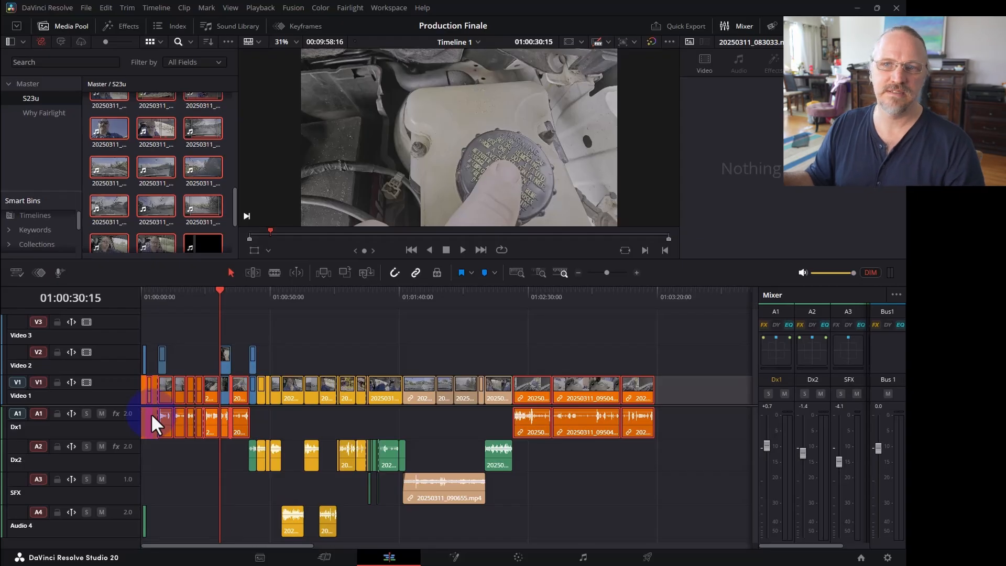
- Set the transform zoom to 1.210 with the orange clips selected, check the frame at 01:02:52:21 and clear the selection
click(706, 65)
drag(774, 101, 763, 97)
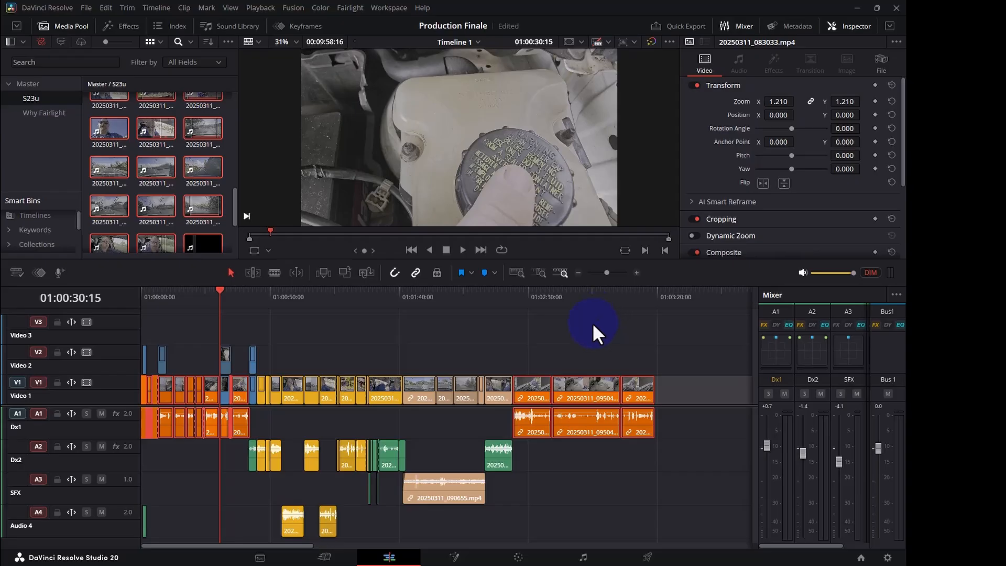
click(587, 288)
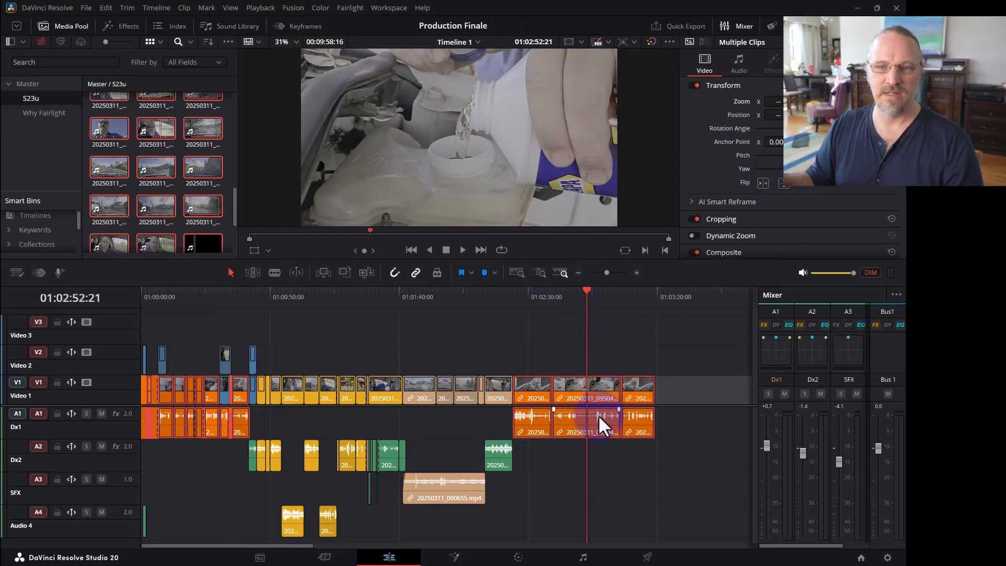
click(551, 352)
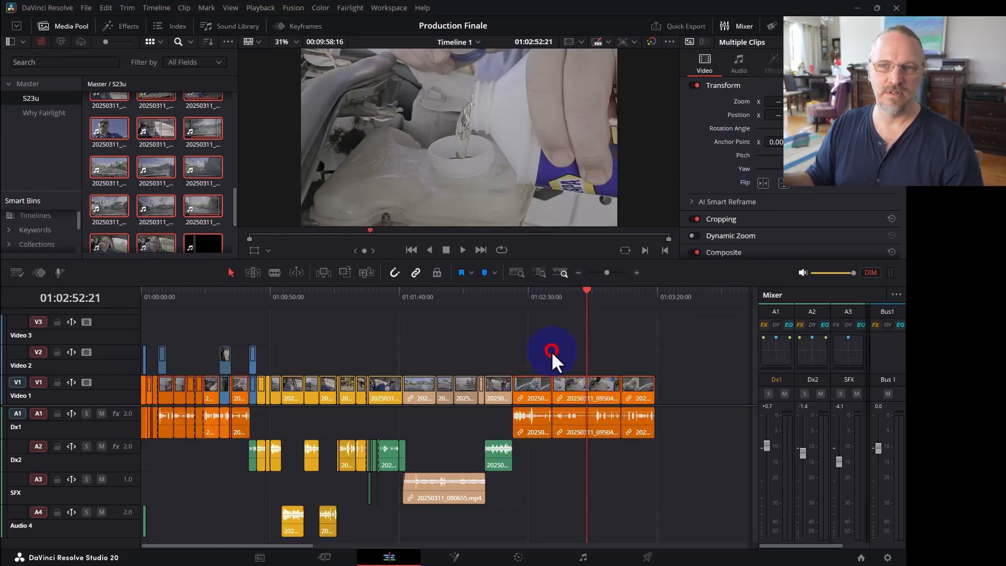
click(632, 391)
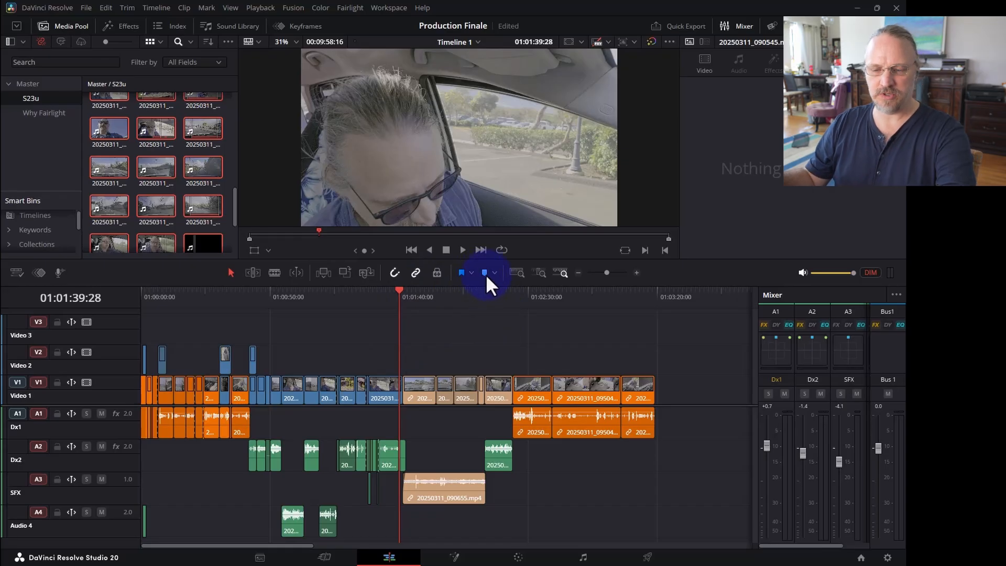
- Add a timeline marker at 01:01:41:13, on the cut between 20250311_090545.mp4 and 20250311_090655.mp4
key(ctrl+equal)
key(ctrl+equal)
key(ctrl+equal)
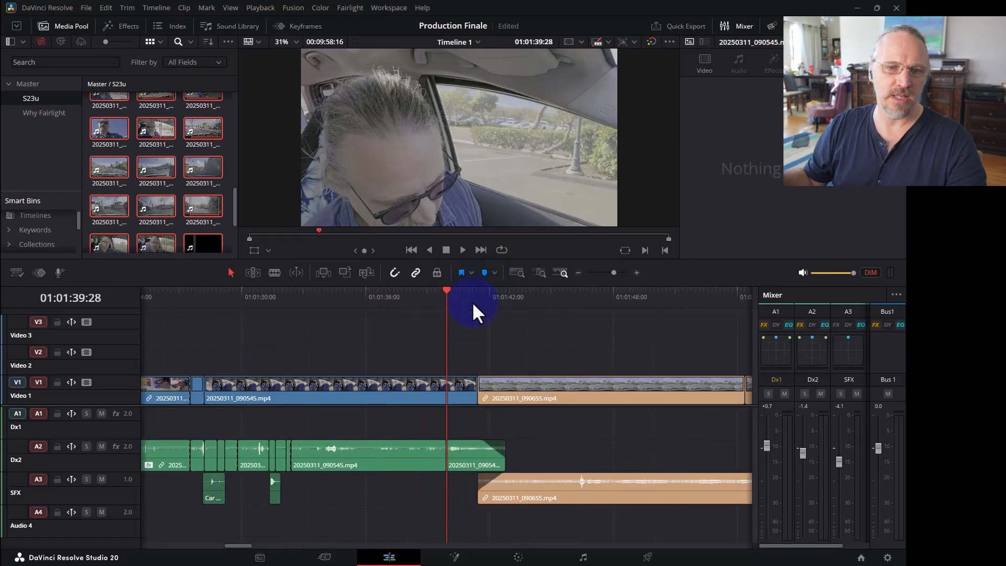
drag(388, 301, 479, 304)
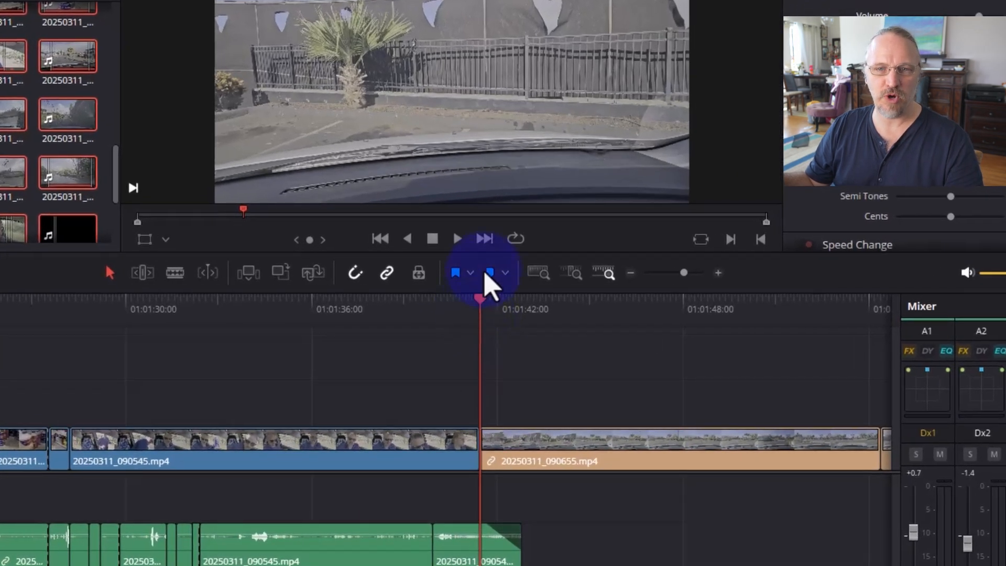
click(488, 273)
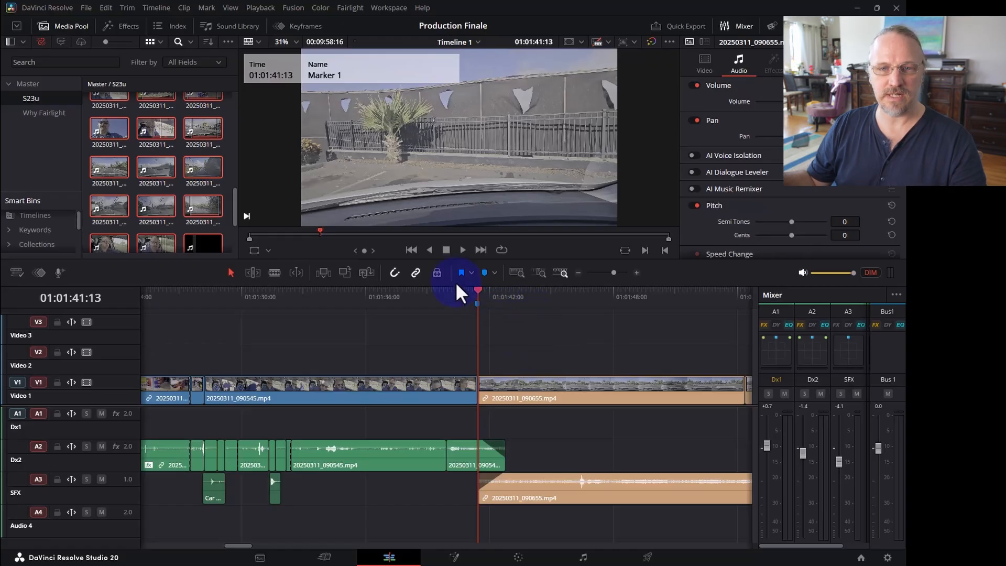
- Rename the new timeline marker "Need transition"
double_click(476, 304)
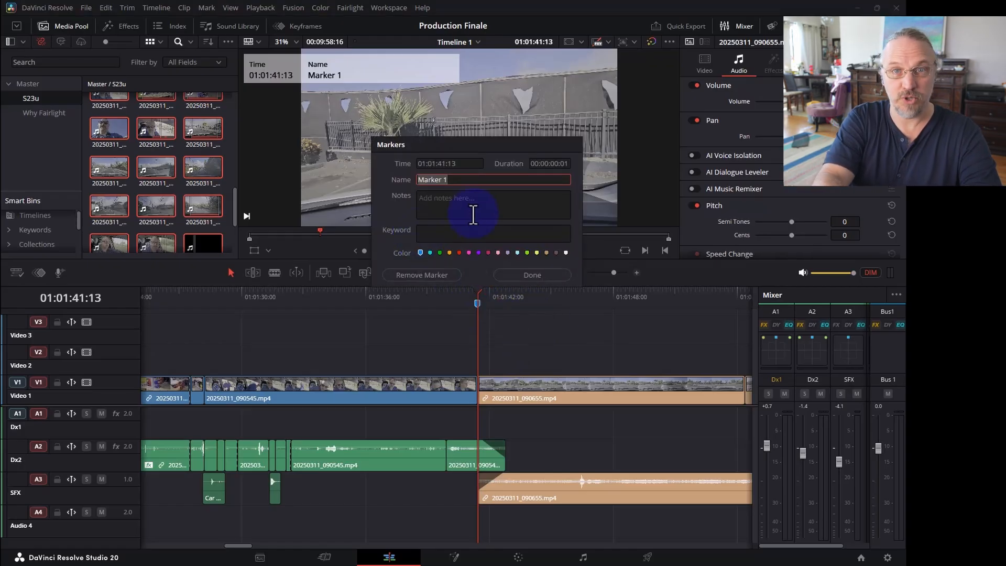
text(Need transition)
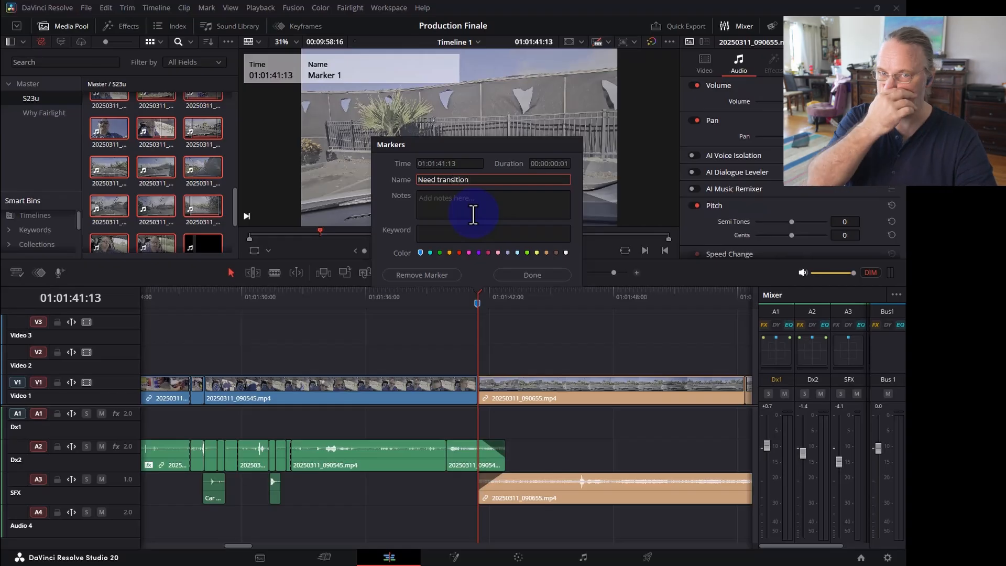
key(Return)
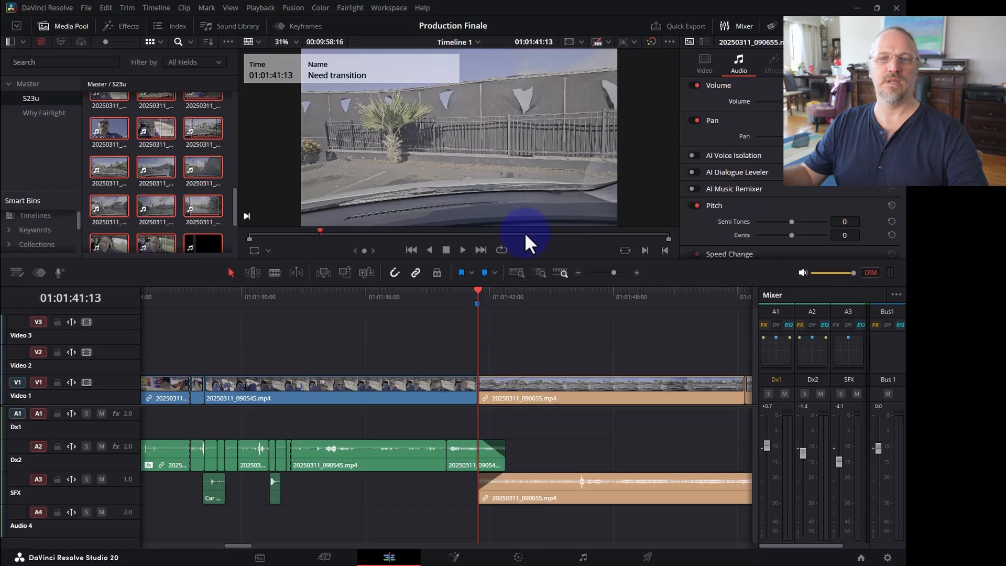
- Add a marker to the 20250311_092744.mp4 clip on Video 1 at timeline position 01:02:05:09
click(532, 301)
key(ctrl+minus)
key(ctrl+minus)
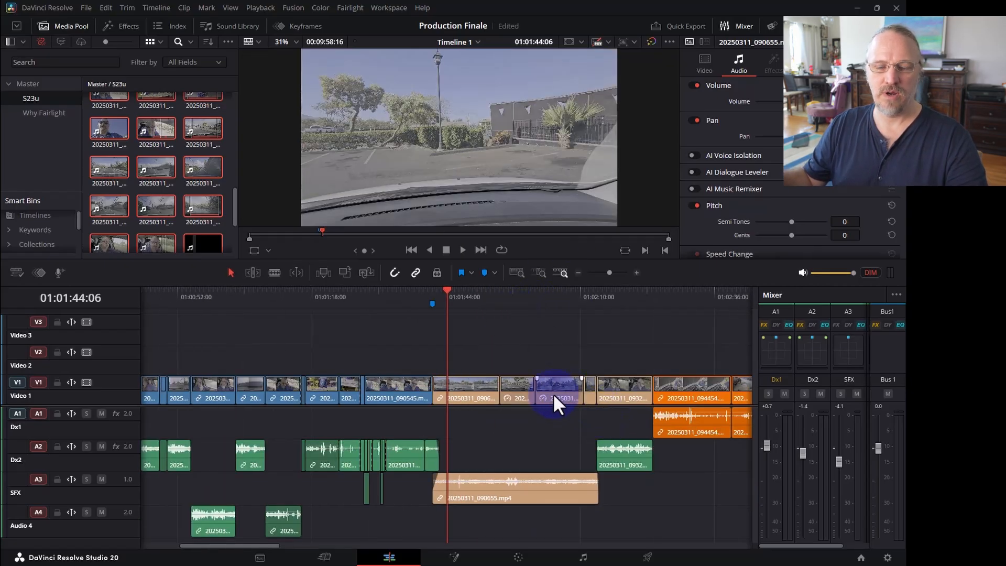
click(555, 397)
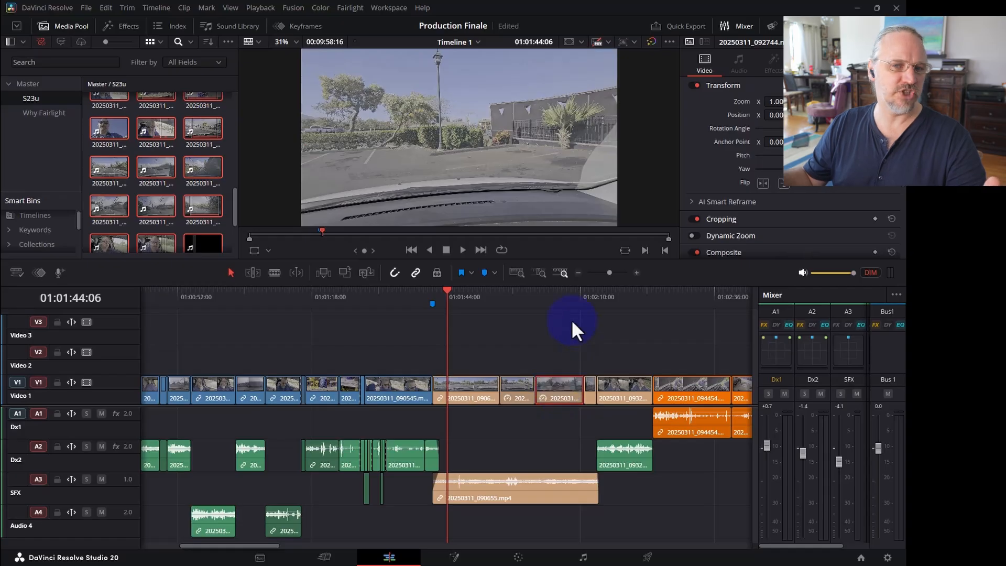
click(556, 302)
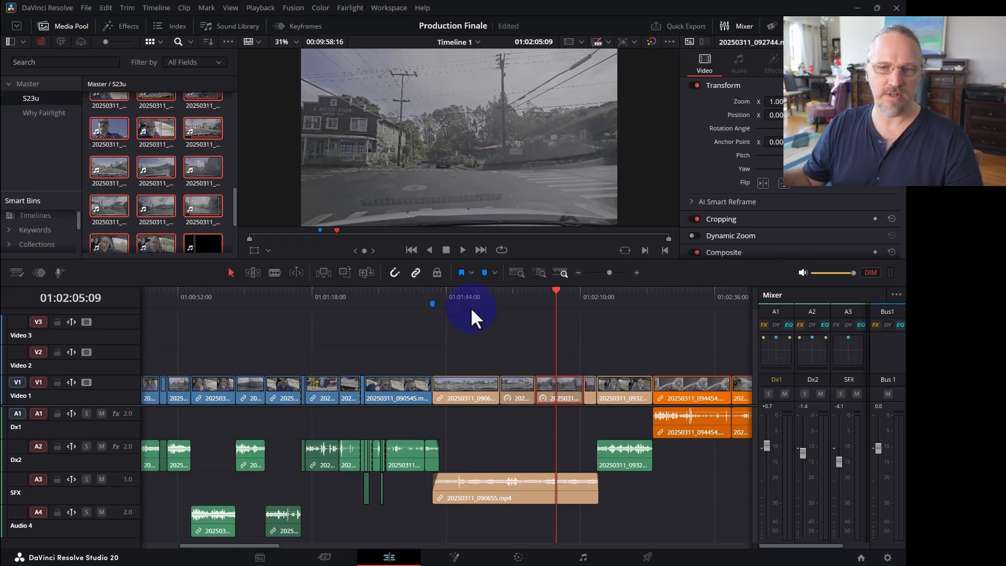
click(487, 276)
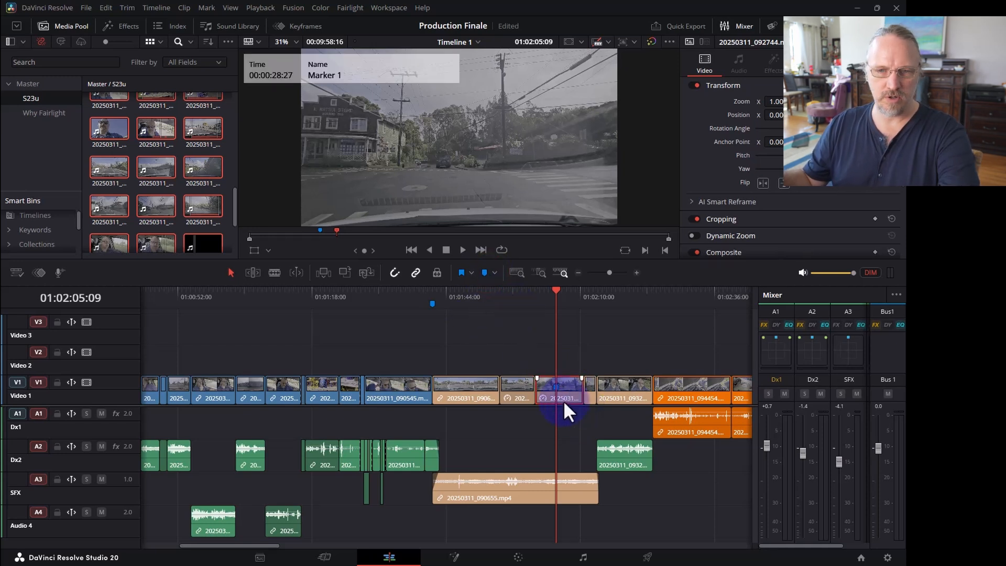
- Change the color of the "Need transition" timeline marker at 01:01:41:13 to red
scroll(563, 399, up, 3)
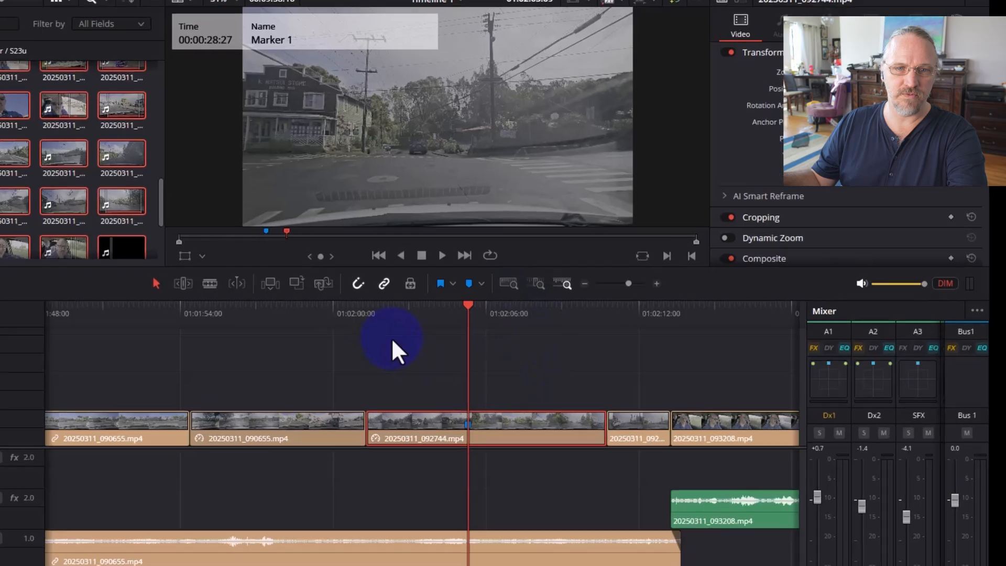
key(ctrl+minus)
key(ctrl+minus)
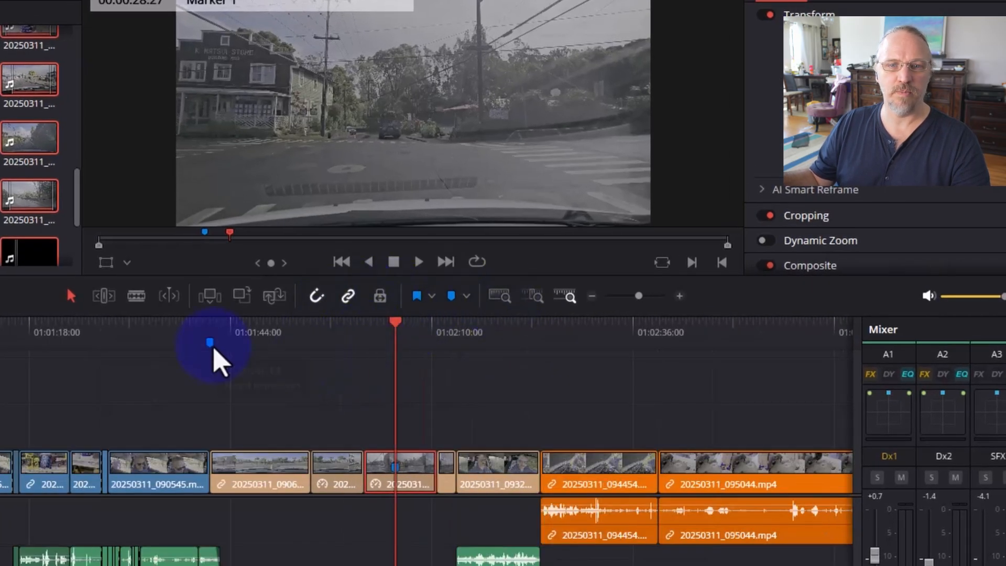
click(210, 342)
click(211, 341)
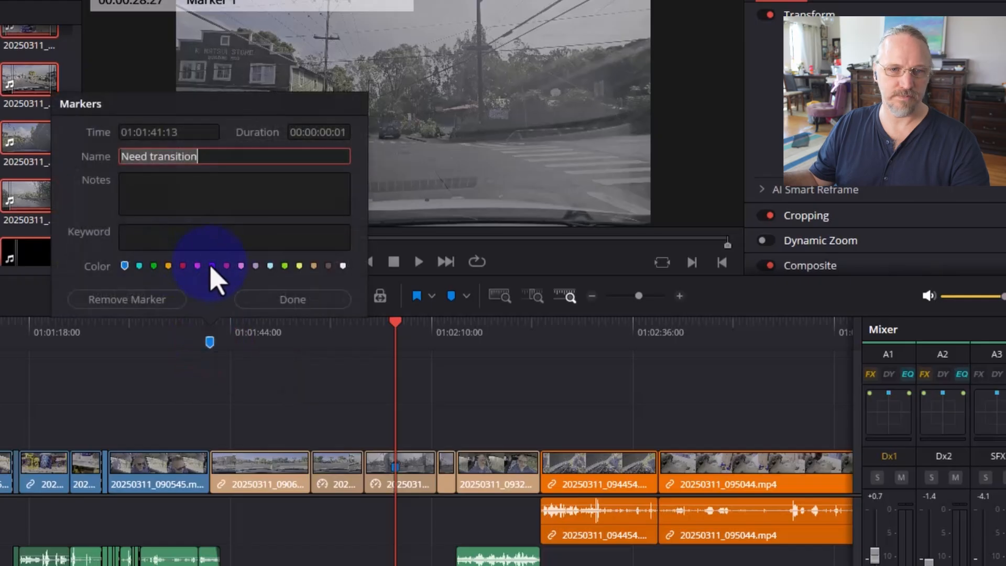
click(184, 267)
click(457, 357)
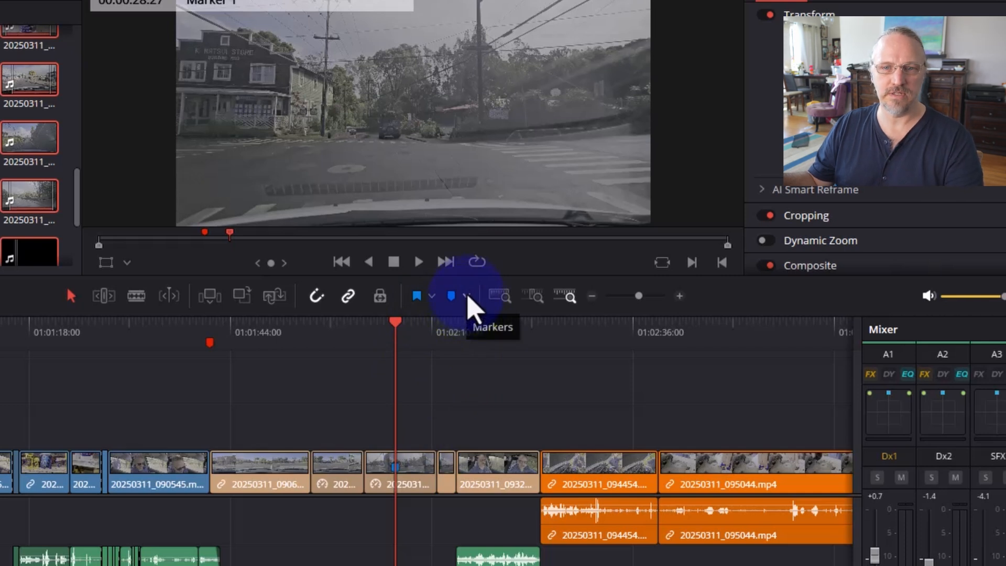
- Choose Rose as the color for new markers and remove the timeline marker this places at 01:02:05:09
click(465, 298)
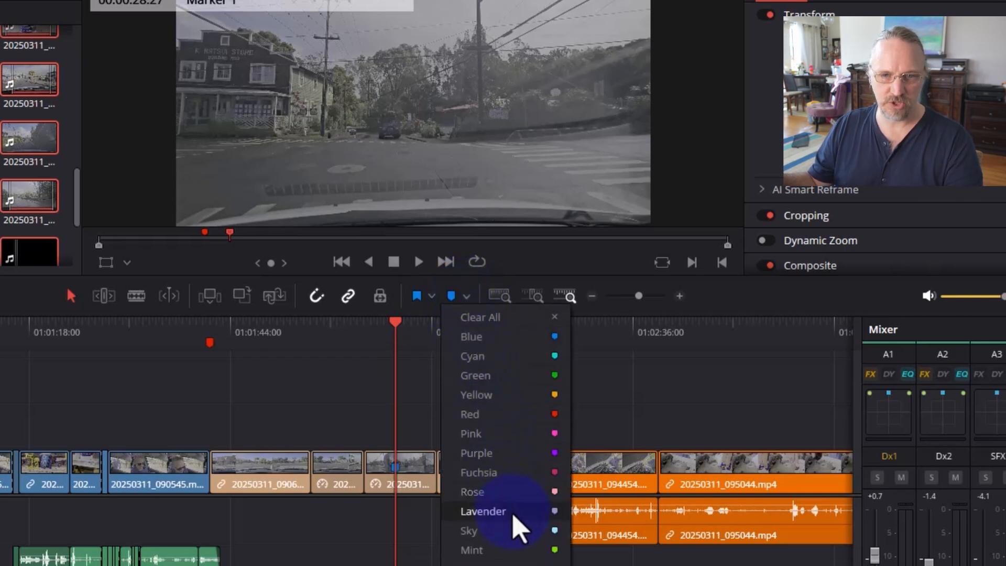
click(492, 492)
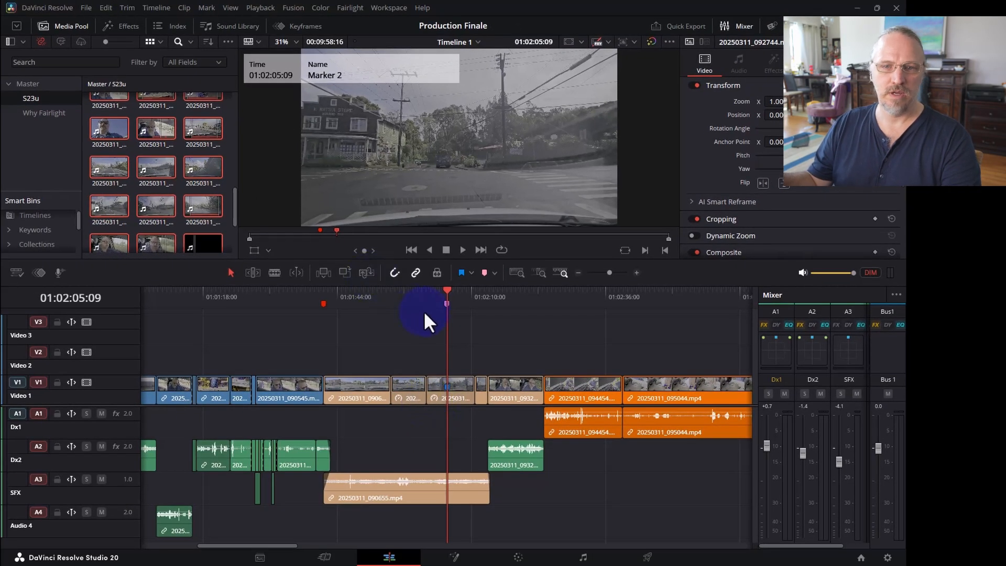
double_click(445, 302)
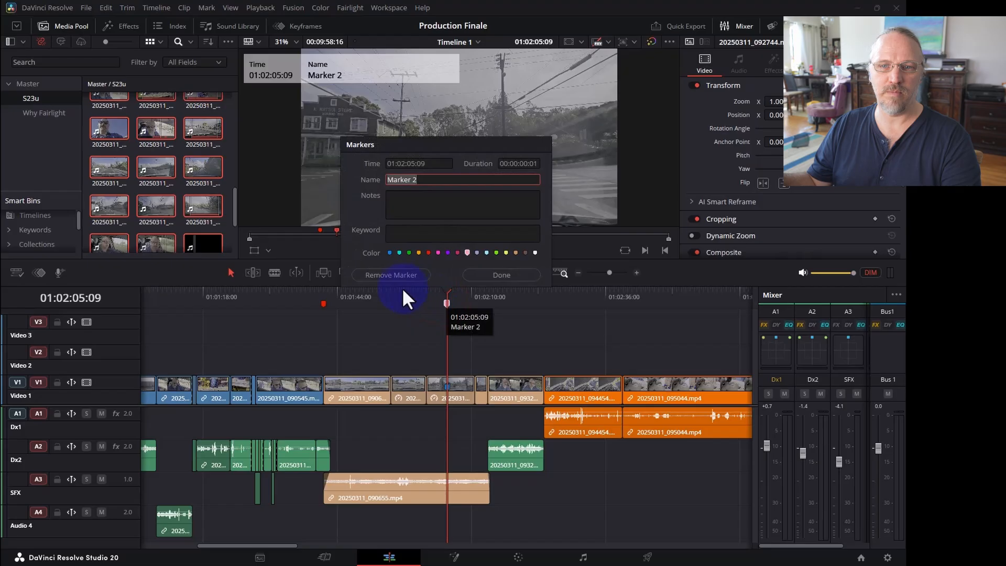
click(398, 279)
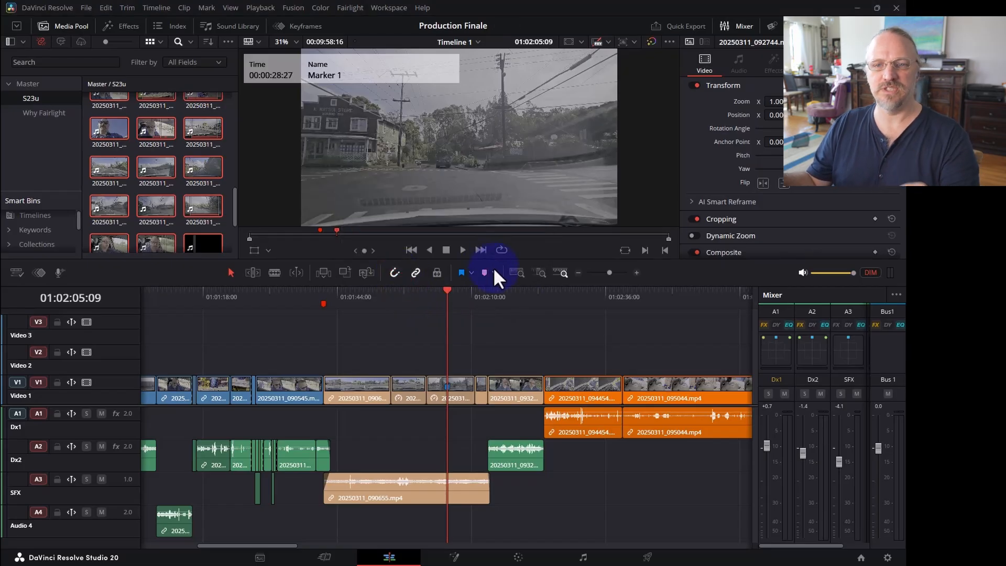
- Add rose timeline markers at about 01:02:25, over the 20250311_094454 clip, and at 01:02:58:10, over 20250311_095044.mp4
click(518, 296)
mouse_move(323, 293)
mouse_down()
mouse_move(246, 292)
mouse_move(553, 298)
mouse_up()
key(m)
drag(622, 298, 721, 293)
key(m)
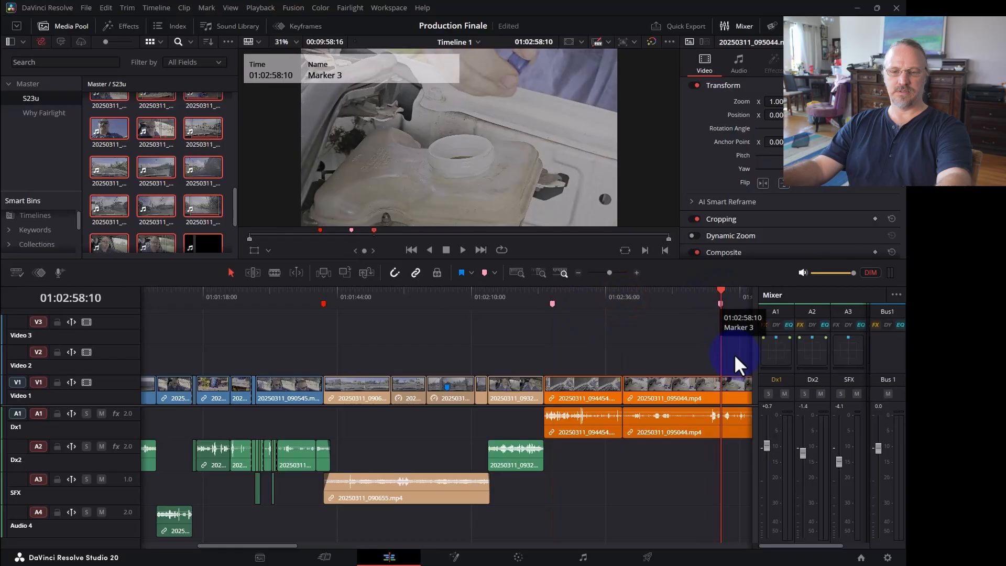
- Fit the whole timeline in view and add rose timeline markers at 01:00:54:17 and 01:01:20:18
key(shift+z)
click(330, 297)
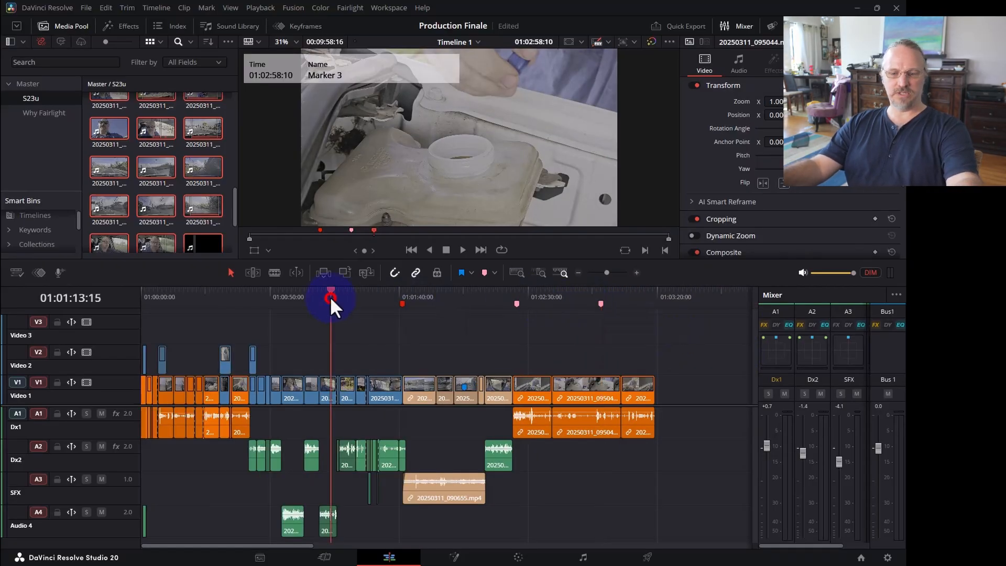
click(281, 298)
key(m)
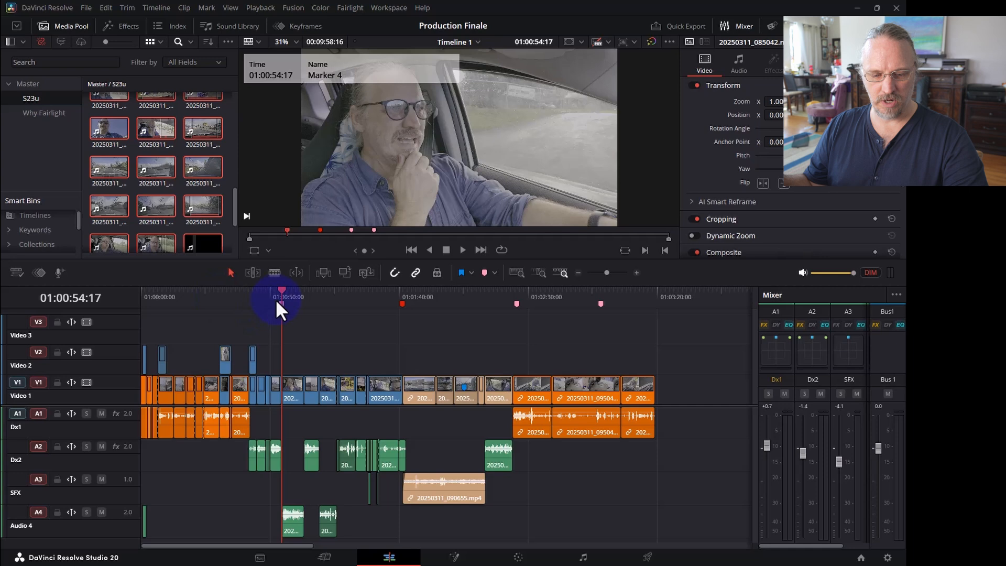
click(348, 304)
key(m)
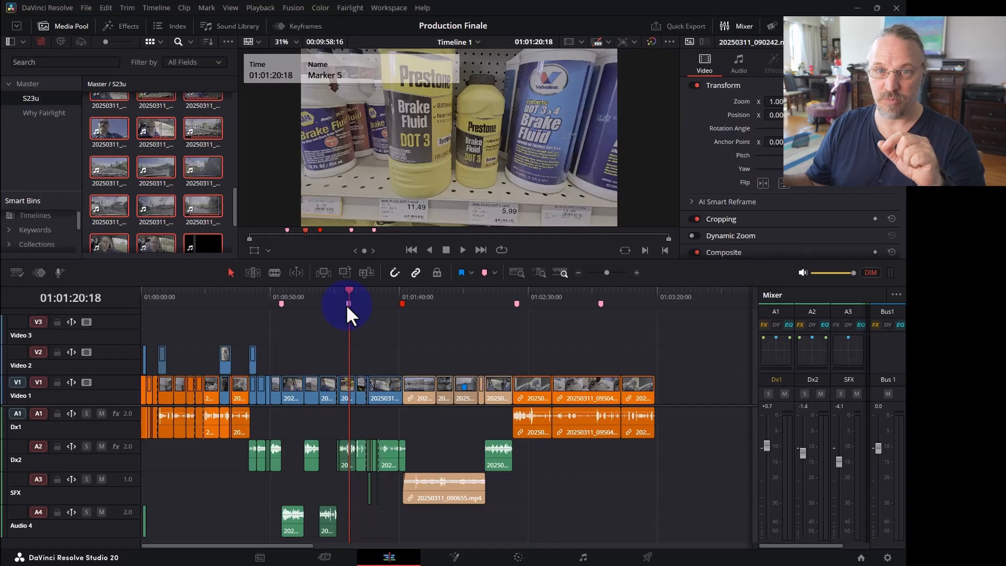
- Rename the timeline marker at 01:01:20:18, over the brake fluid shot, "Note!"
double_click(348, 303)
text(Note!)
key(Return)
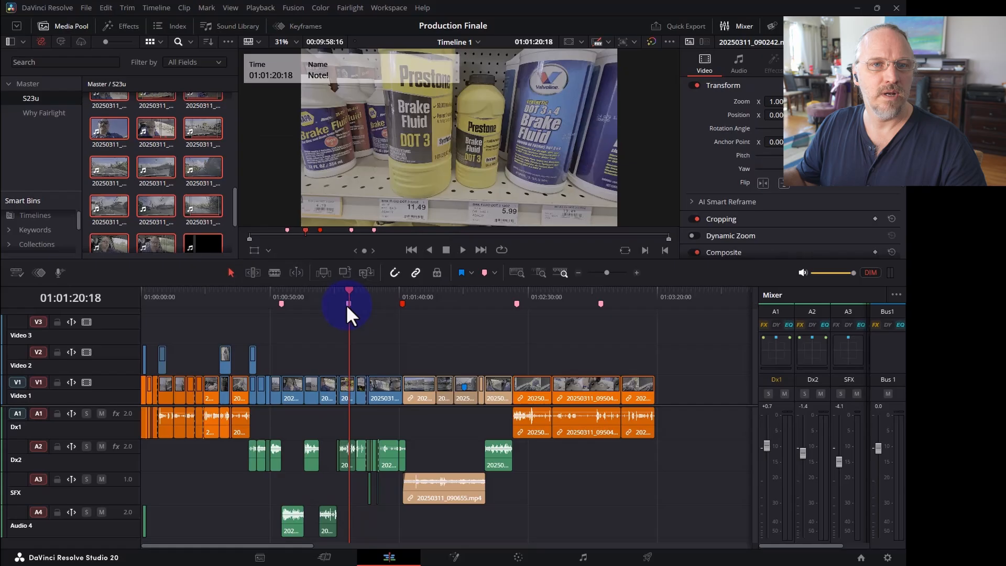
- List the timeline's markers in the index and jump between them, to "Need transition" and back to "Note!"
click(178, 29)
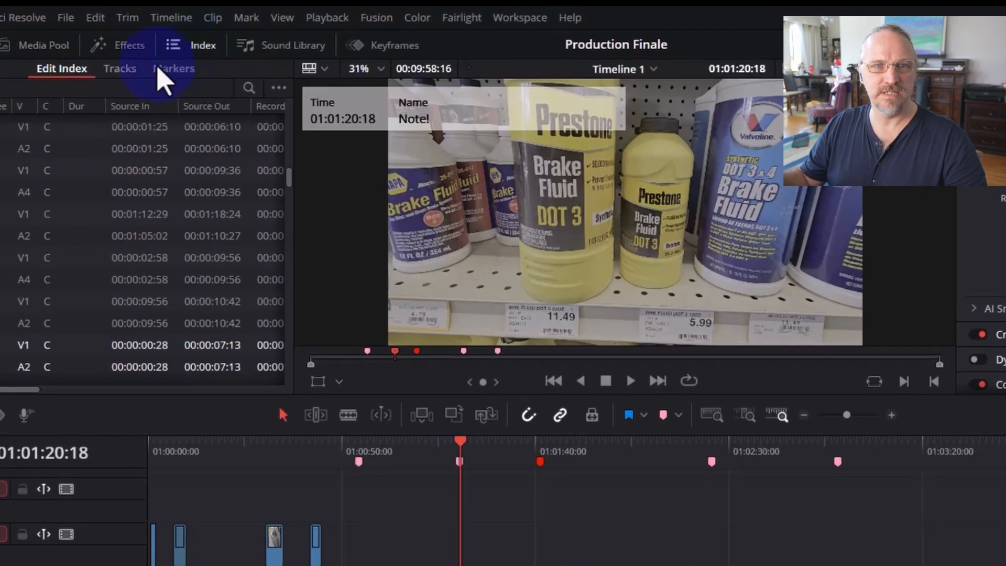
click(163, 72)
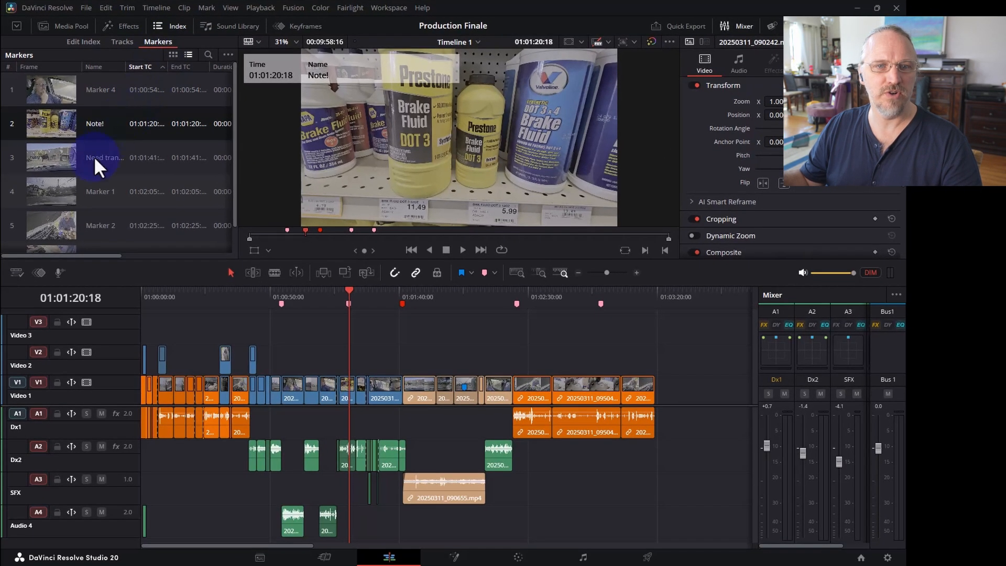
click(78, 243)
click(99, 184)
click(73, 161)
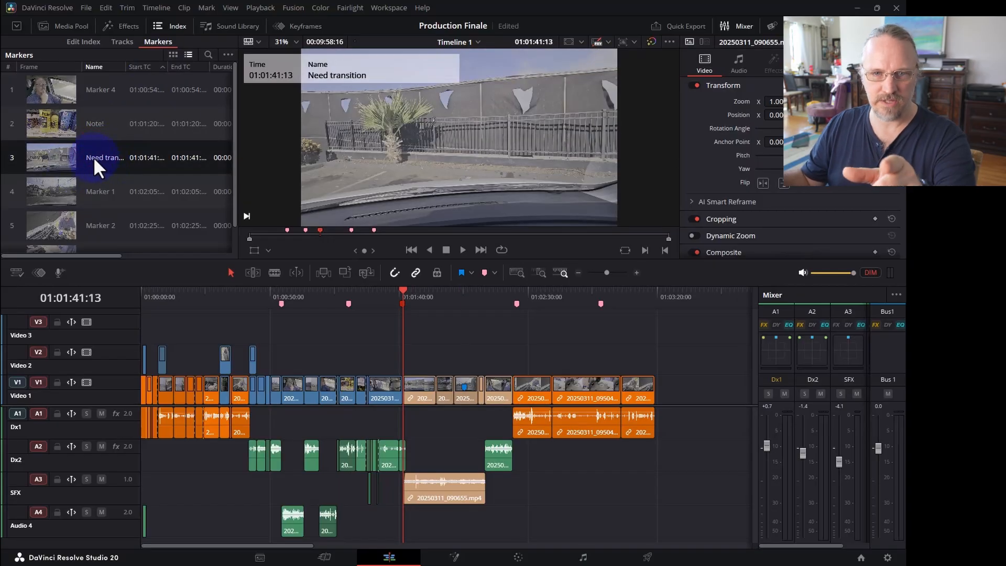
click(55, 118)
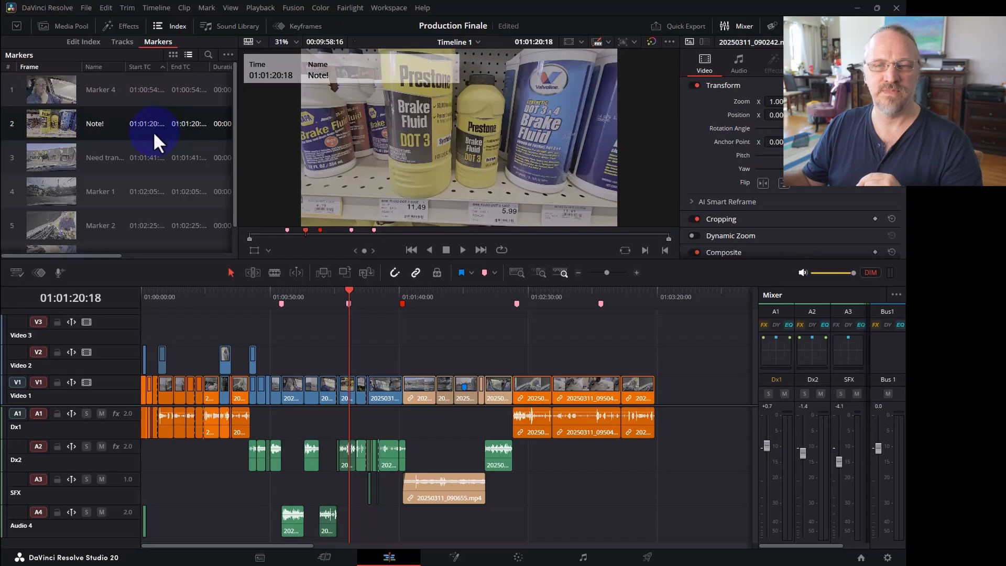